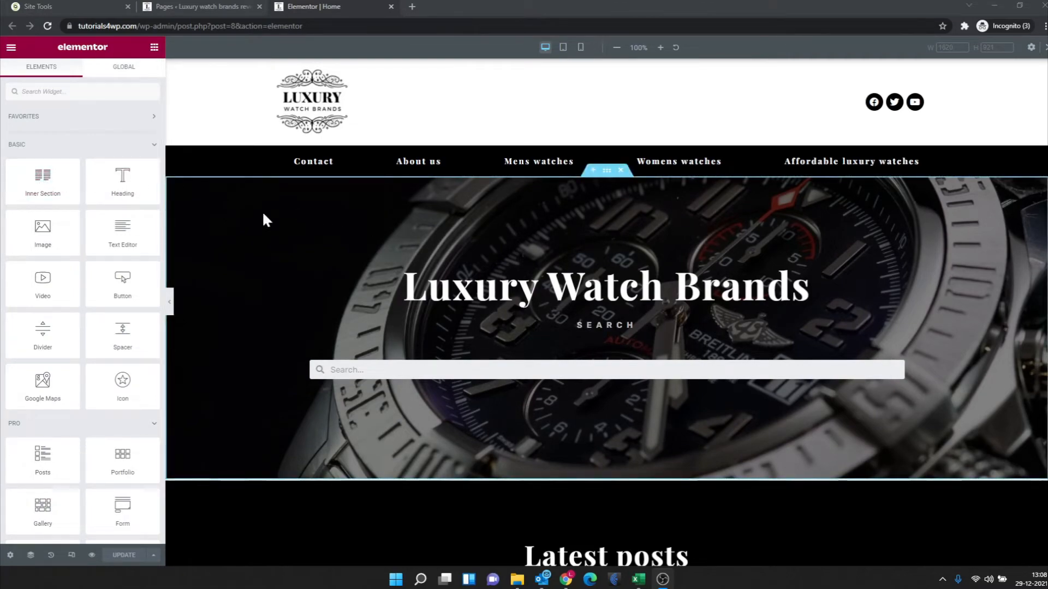
- Open the Navigator for the "Buy online" section of the Home page
scroll(263, 216, "down", 5)
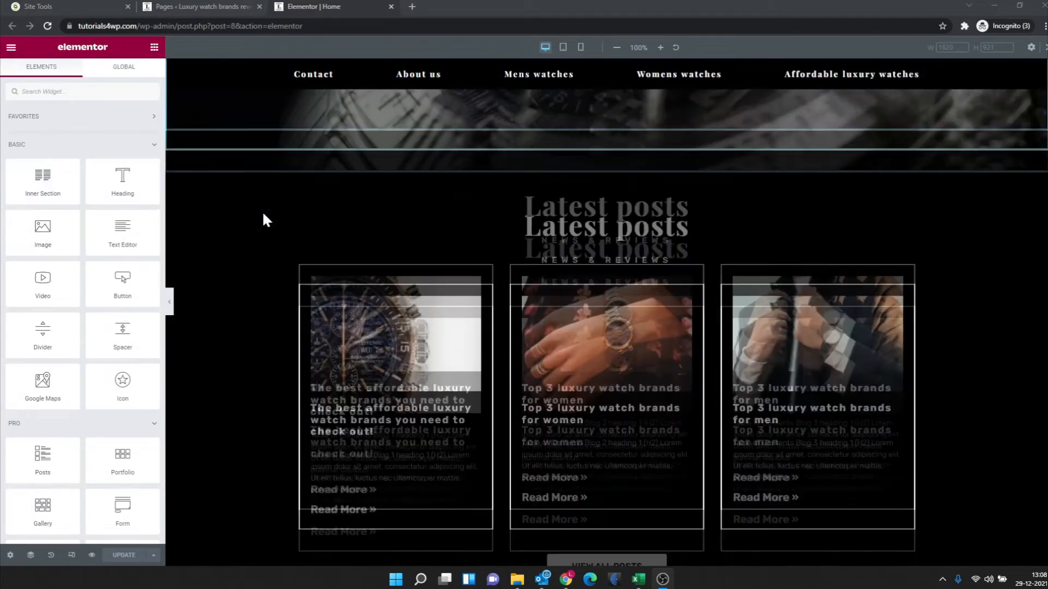
scroll(263, 215, "down", 10)
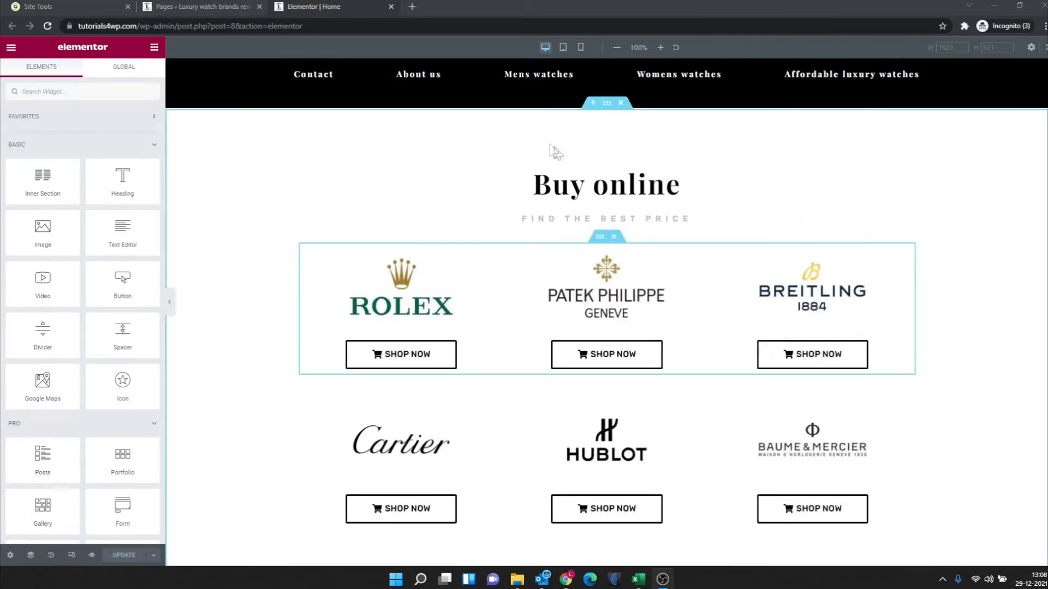
scroll(573, 147, "down", 1)
scroll(550, 141, "up", 2)
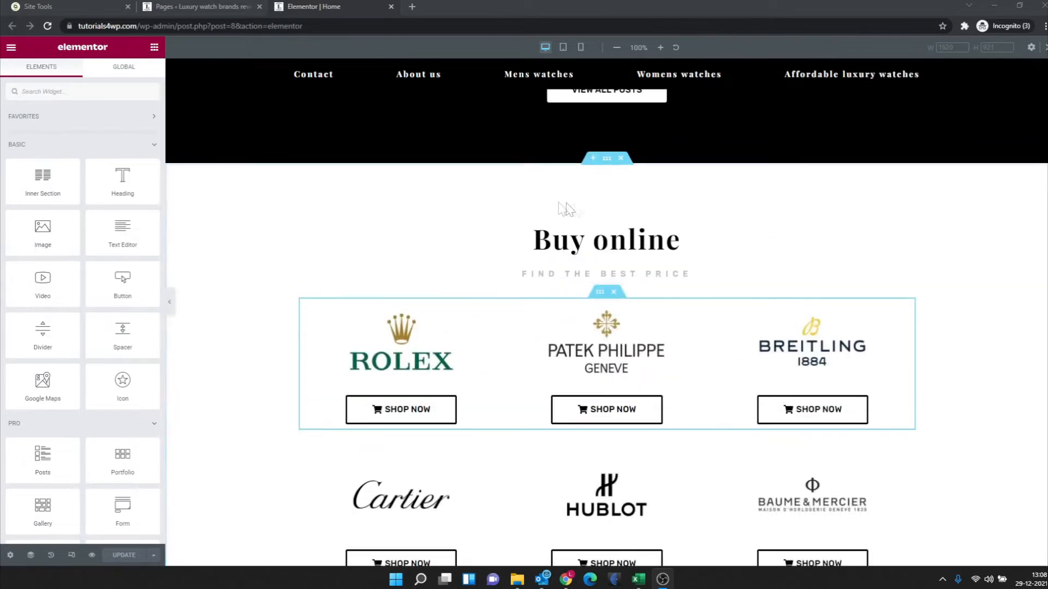
left_click(606, 159)
right_click(607, 159)
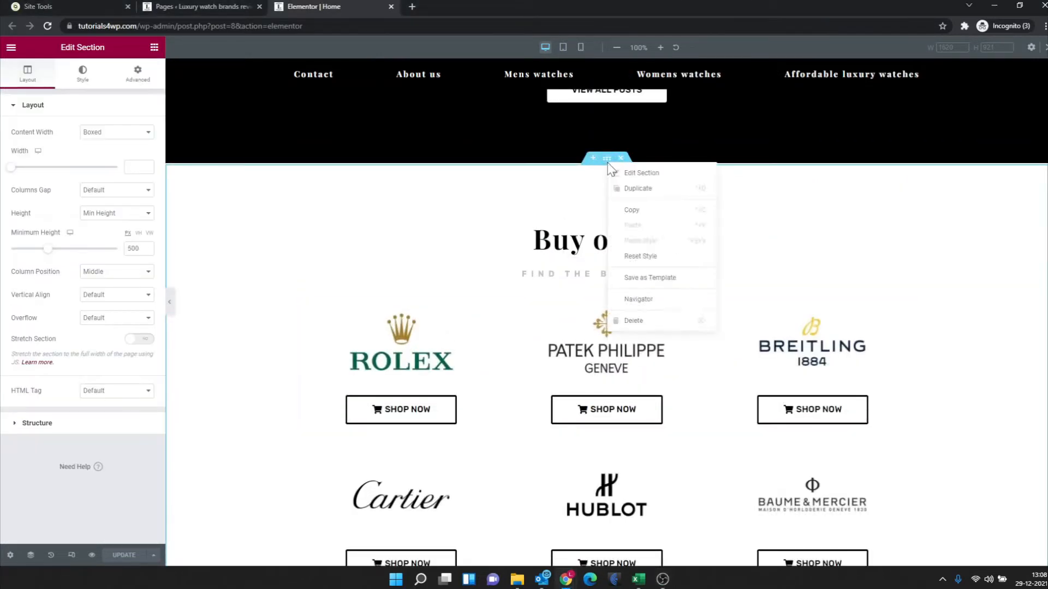
left_click(652, 298)
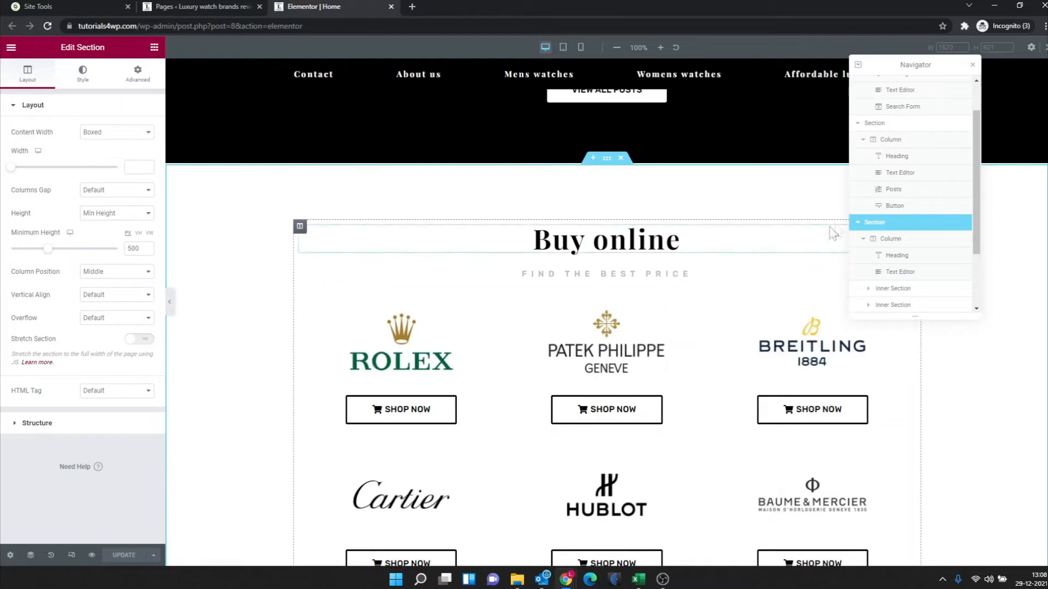
- Examine the "Buy online" section's structure in the Navigator by selecting its heading, text editor and each inner section
scroll(873, 169, "down", 2)
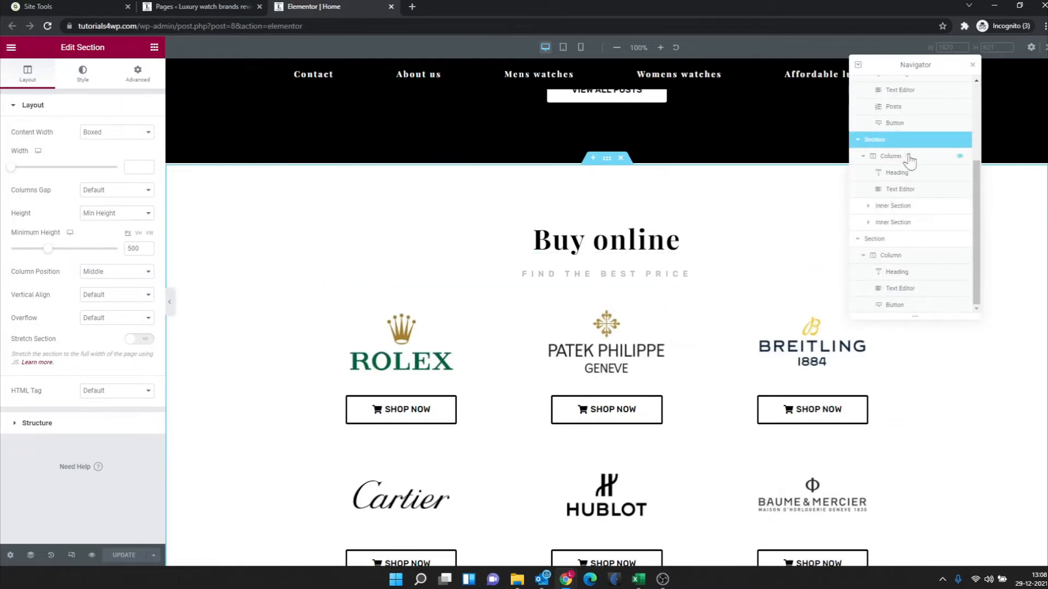
left_click(862, 158)
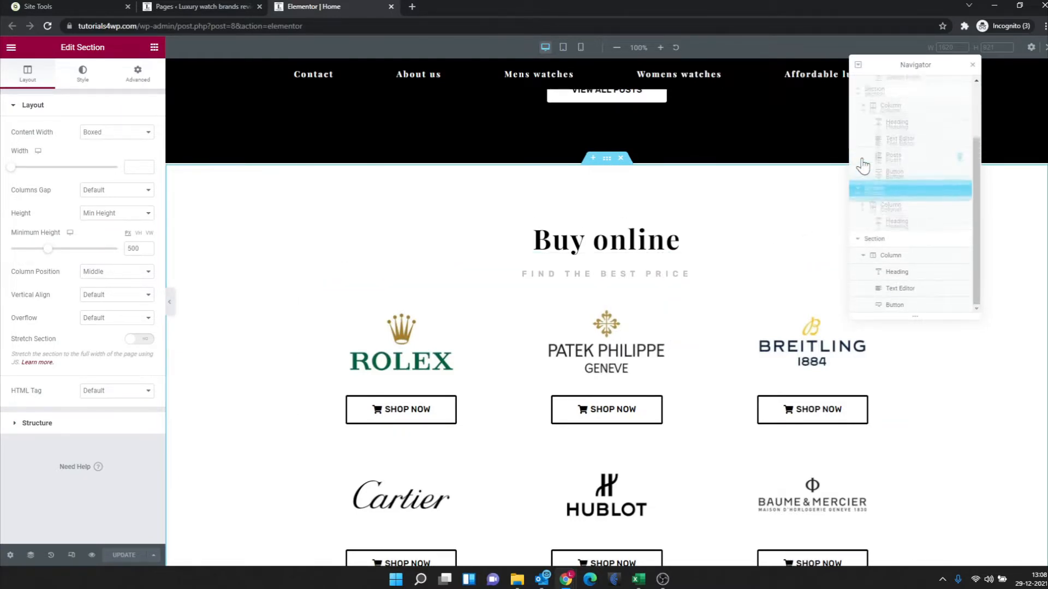
left_click(863, 223)
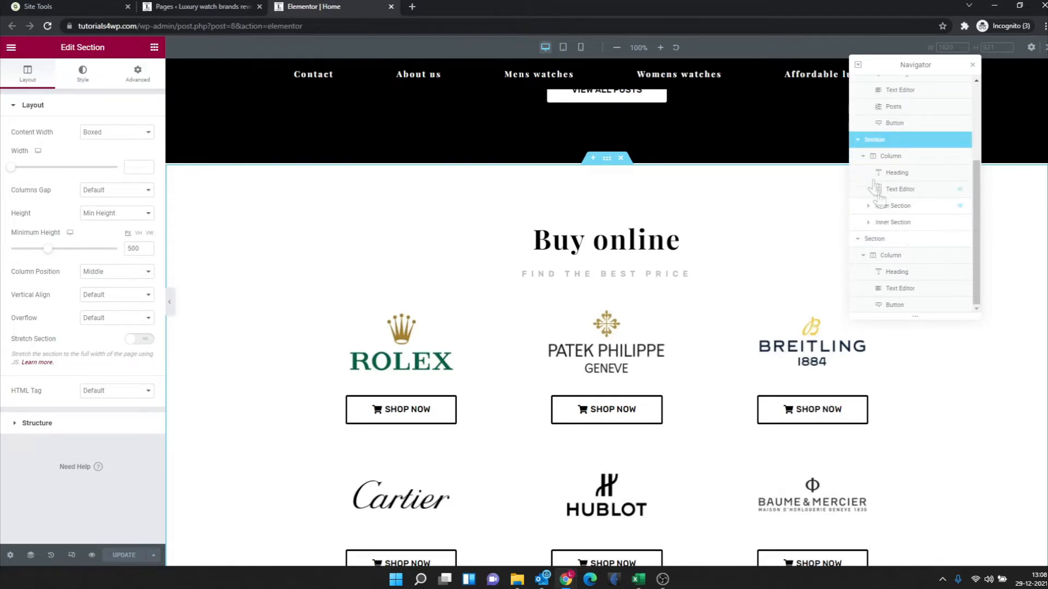
left_click(916, 175)
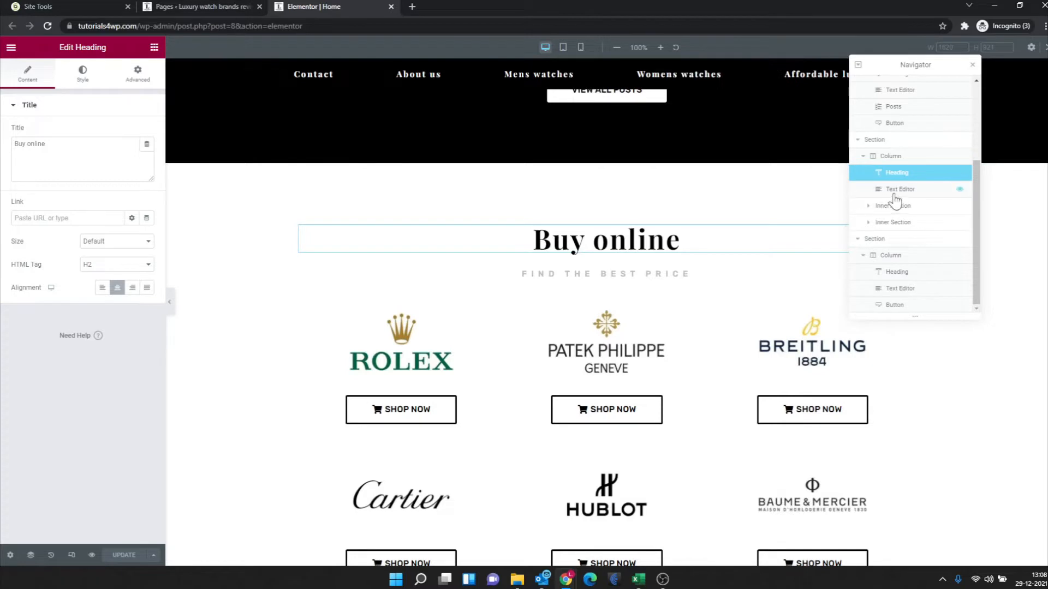
left_click(920, 191)
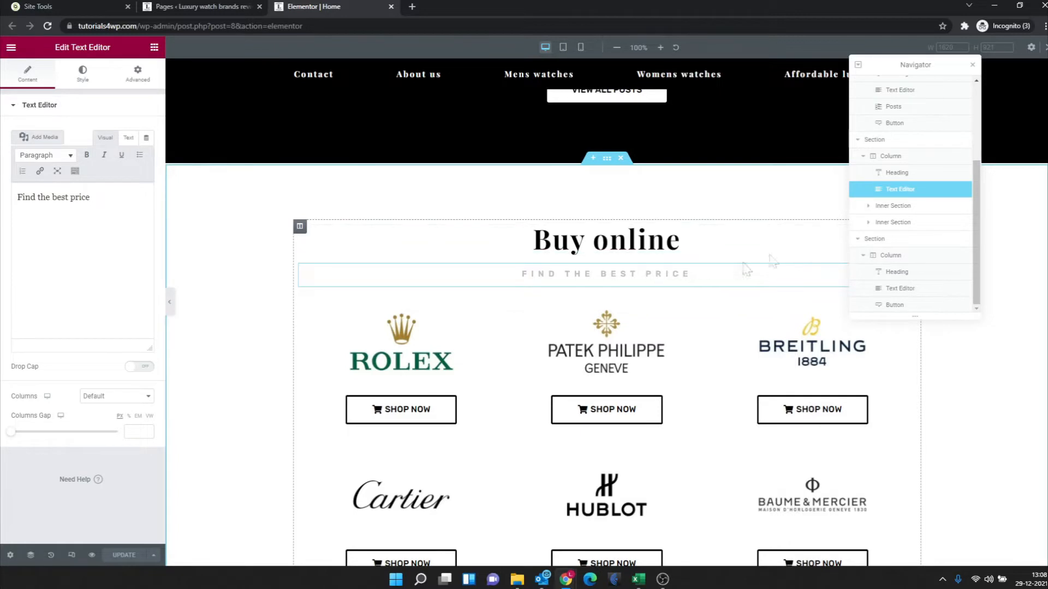
left_click(915, 207)
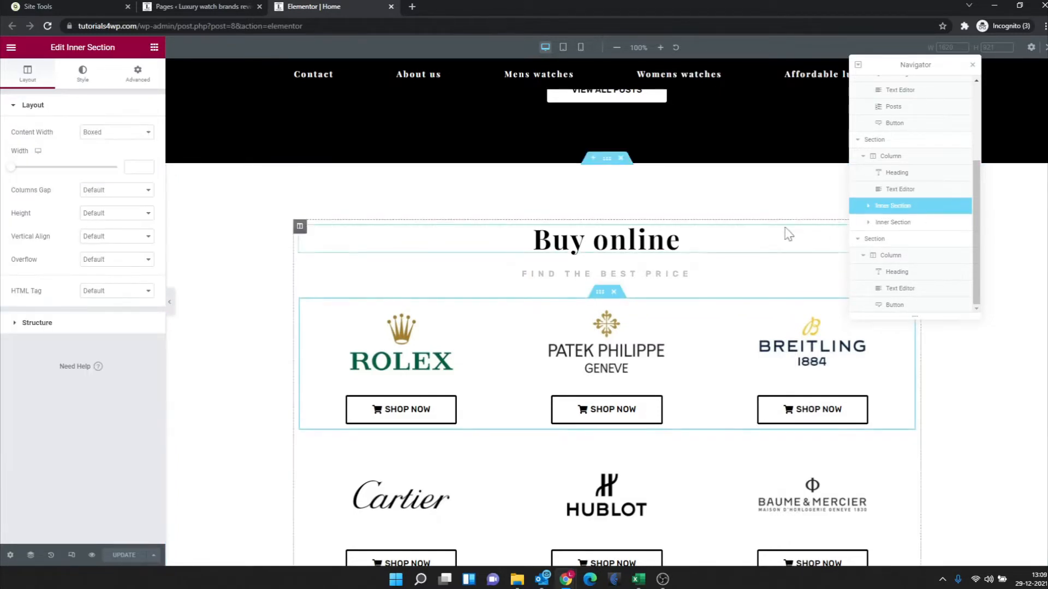
scroll(513, 219, "up", 1)
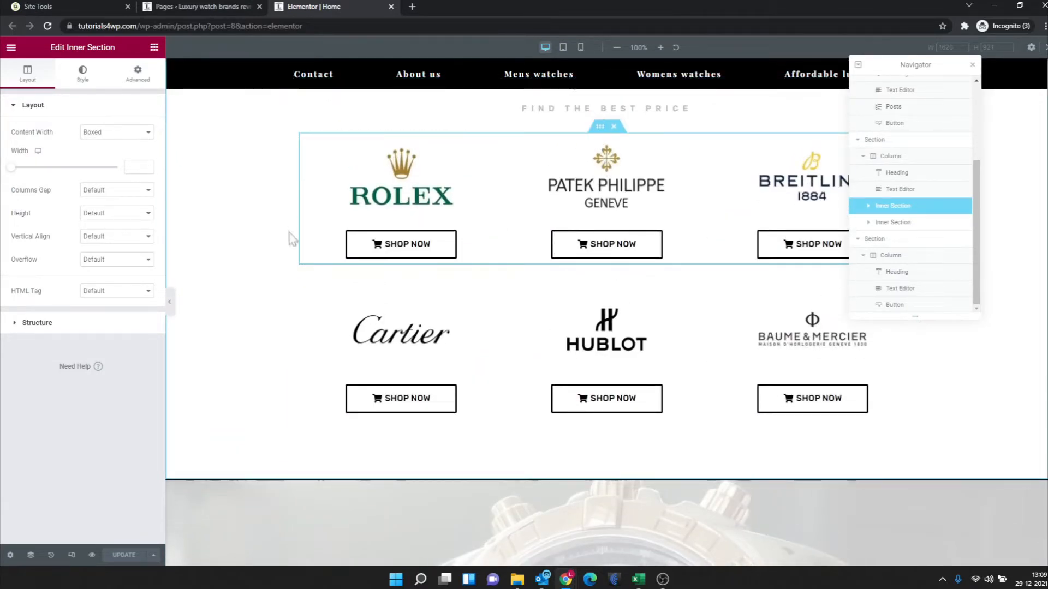
left_click(908, 225)
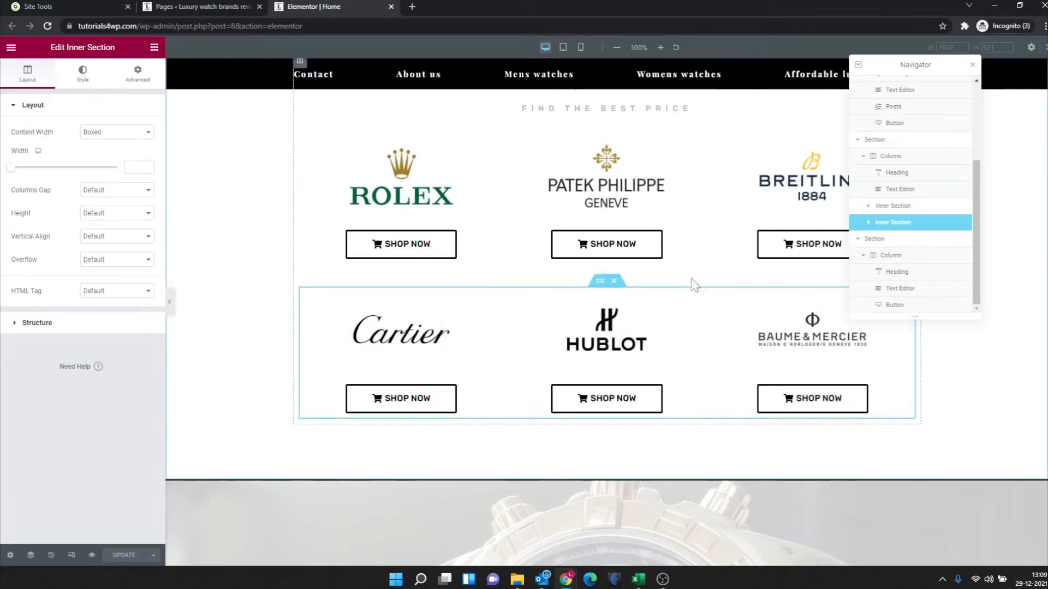
- Expand both inner sections and the Rolex column in the Navigator, and inspect that column's image and button
scroll(867, 218, "up", 2)
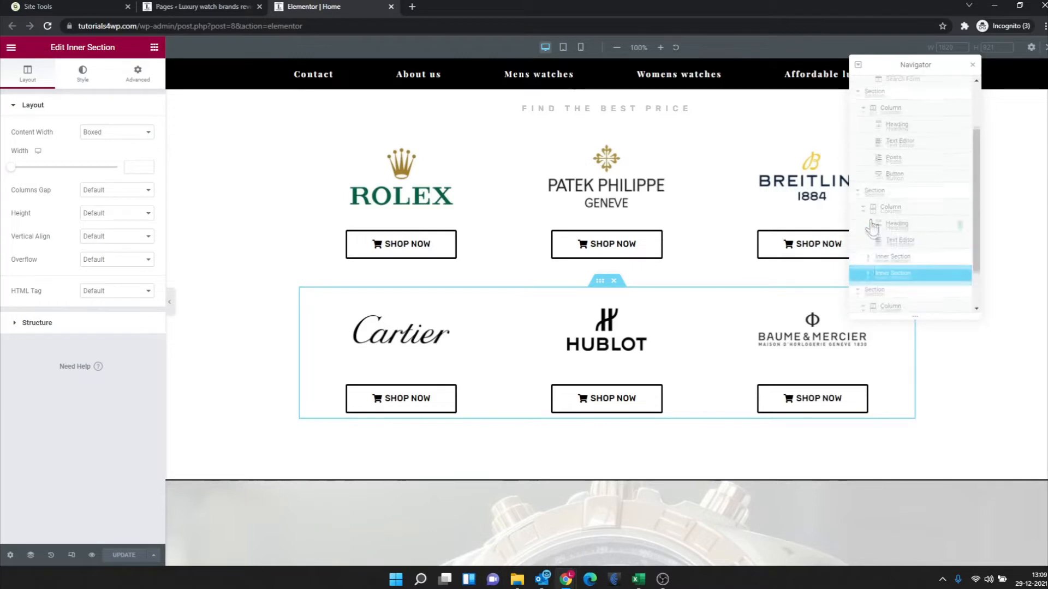
left_click(869, 261)
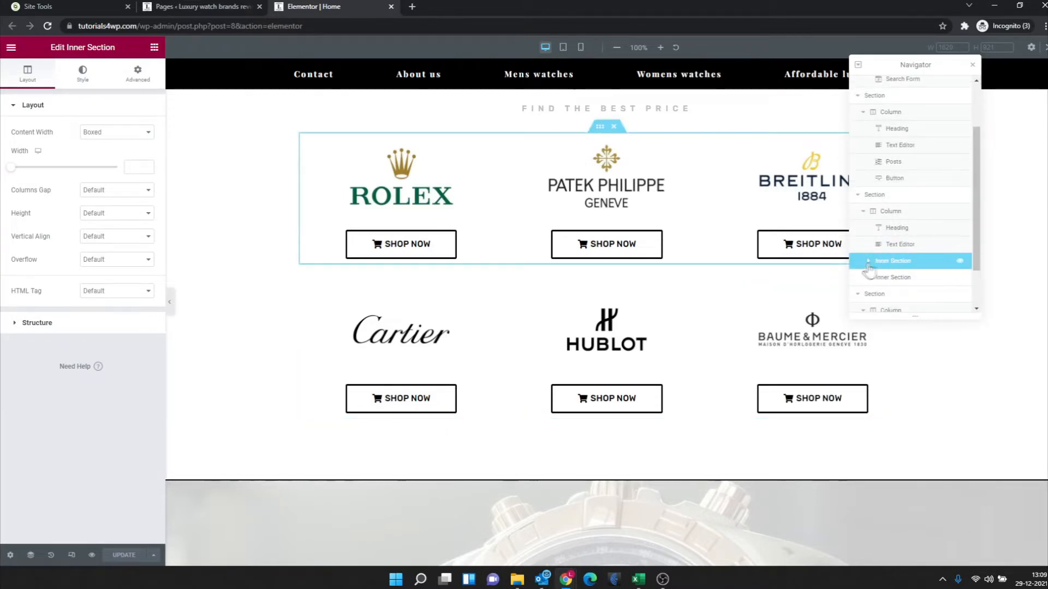
scroll(879, 254, "down", 4)
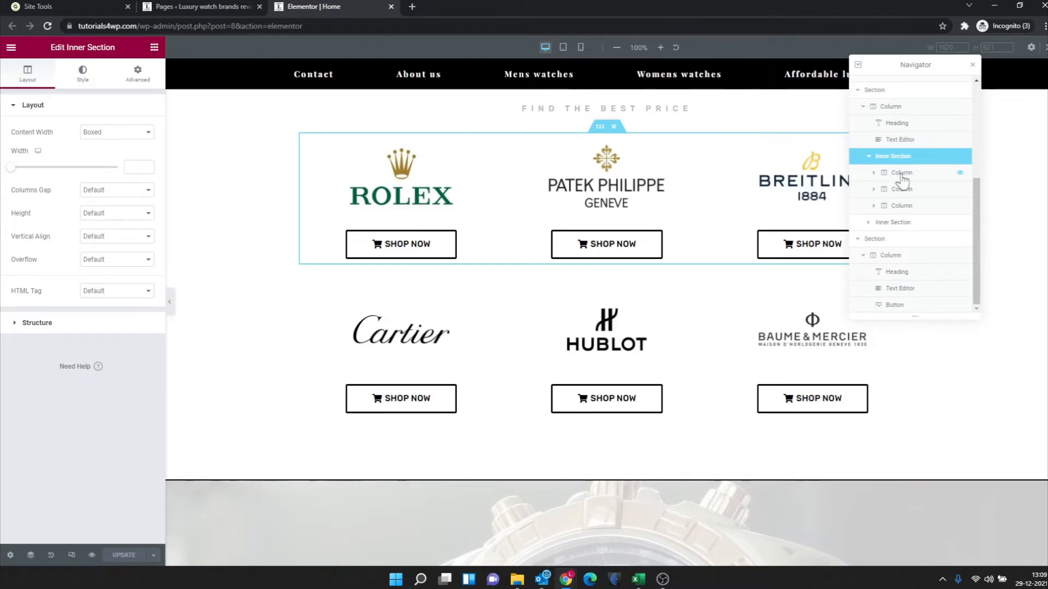
left_click(872, 225)
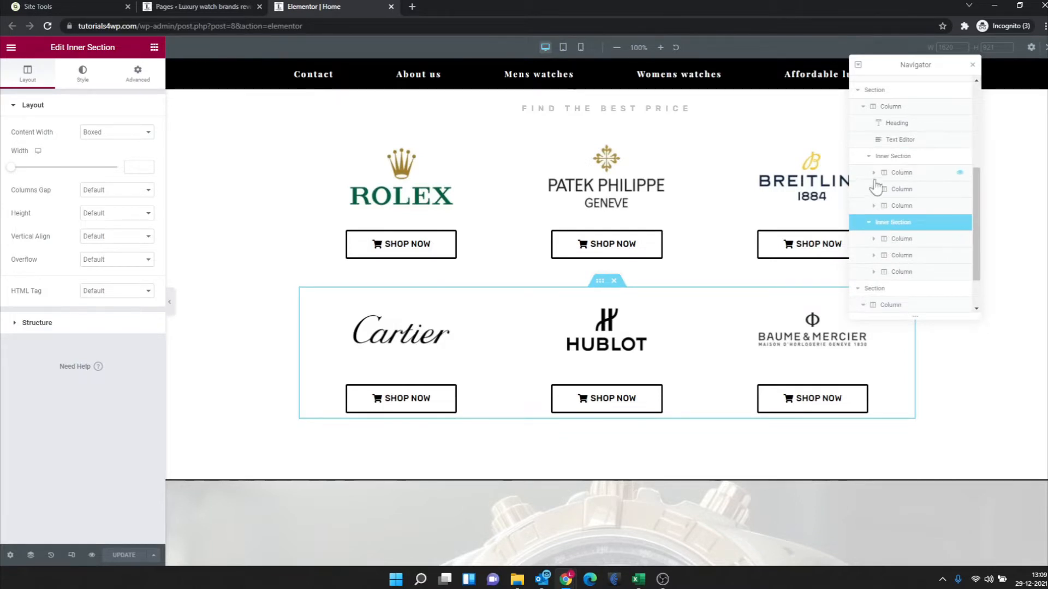
left_click(894, 173)
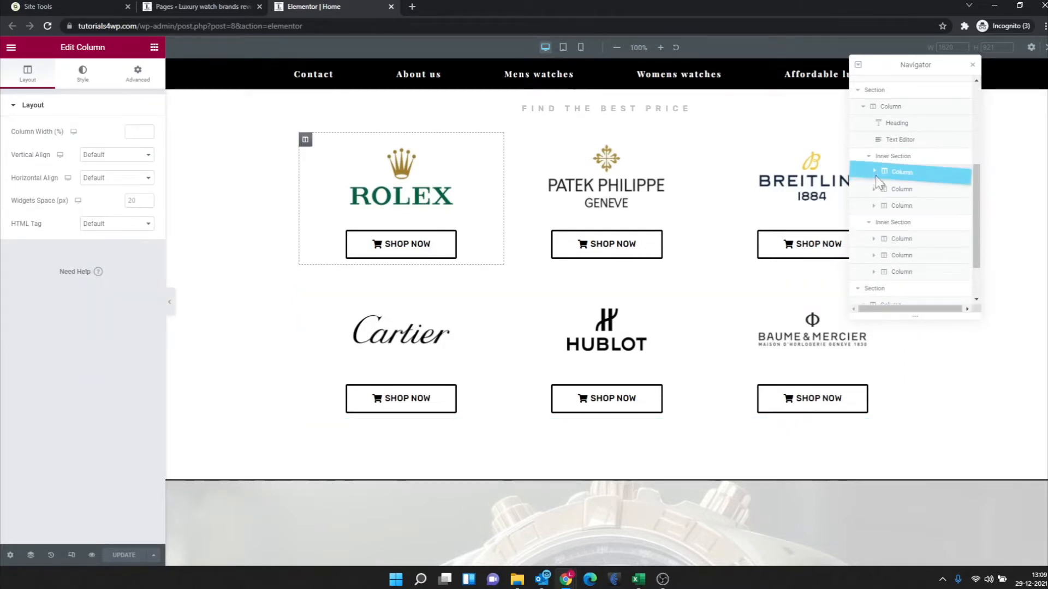
left_click(873, 172)
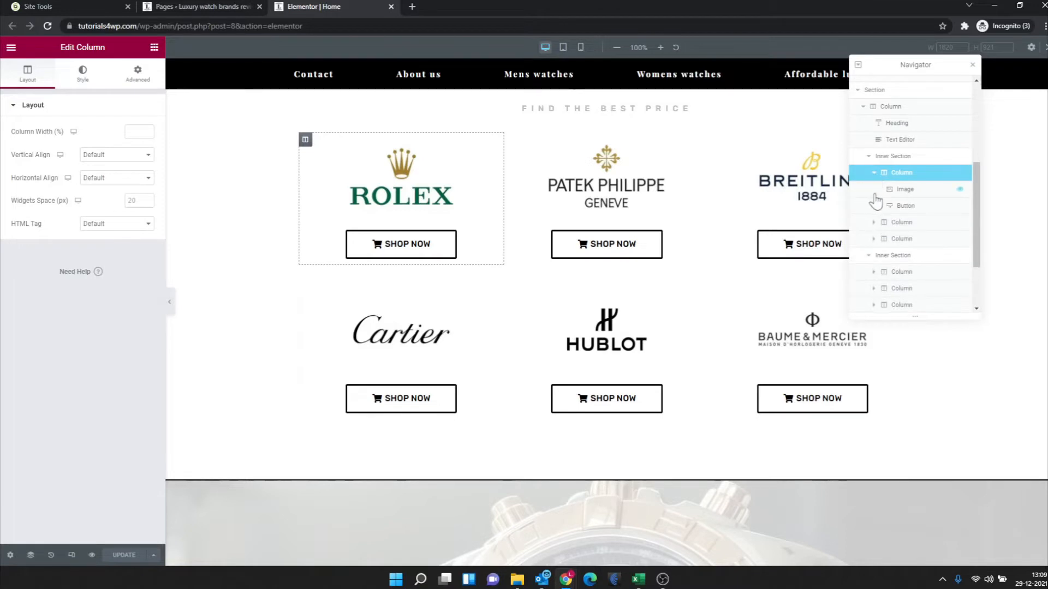
left_click(907, 191)
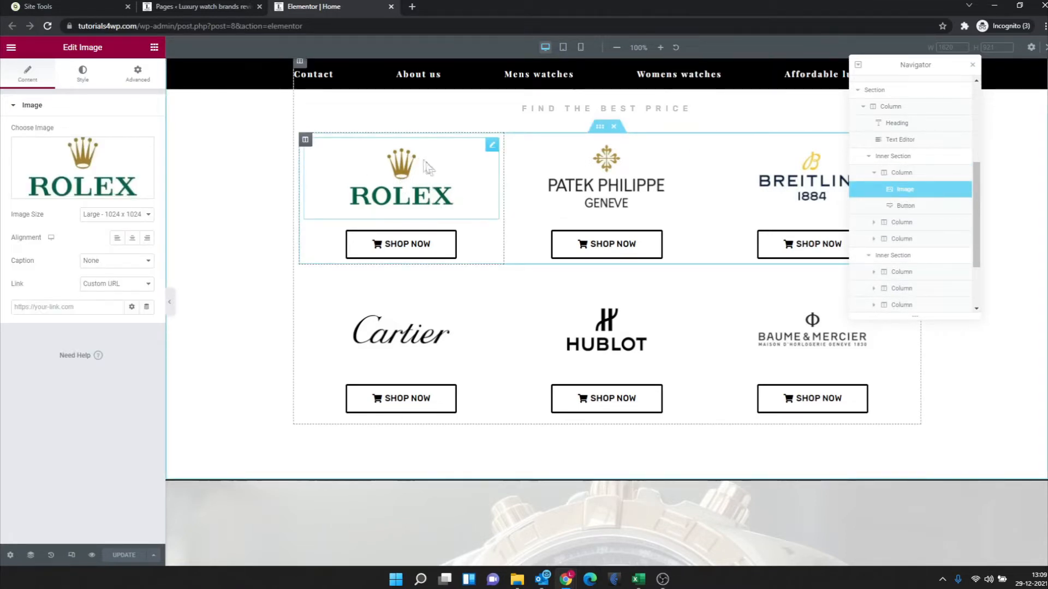
left_click(907, 207)
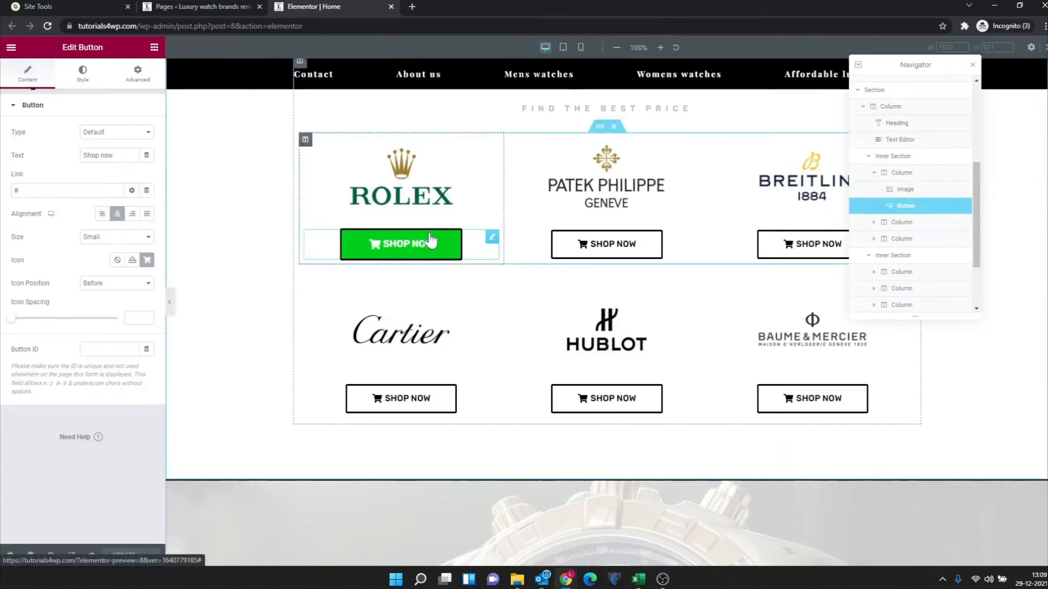
- Duplicate the Rolex logo and place the copy directly in the main column, below the "Find the best price" text
scroll(429, 276, "up", 2)
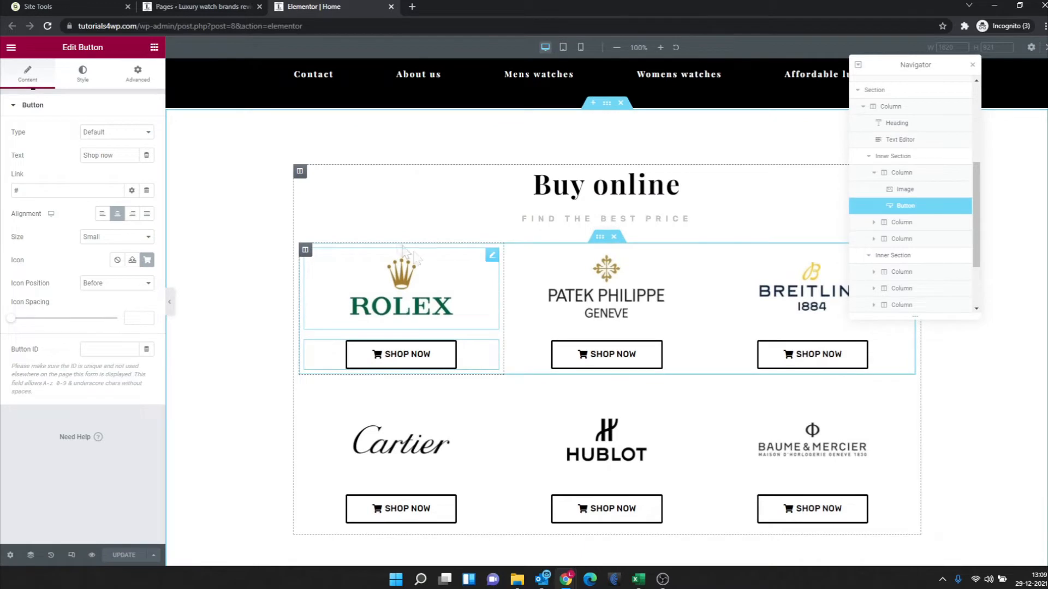
left_click_drag(888, 63, 912, 46)
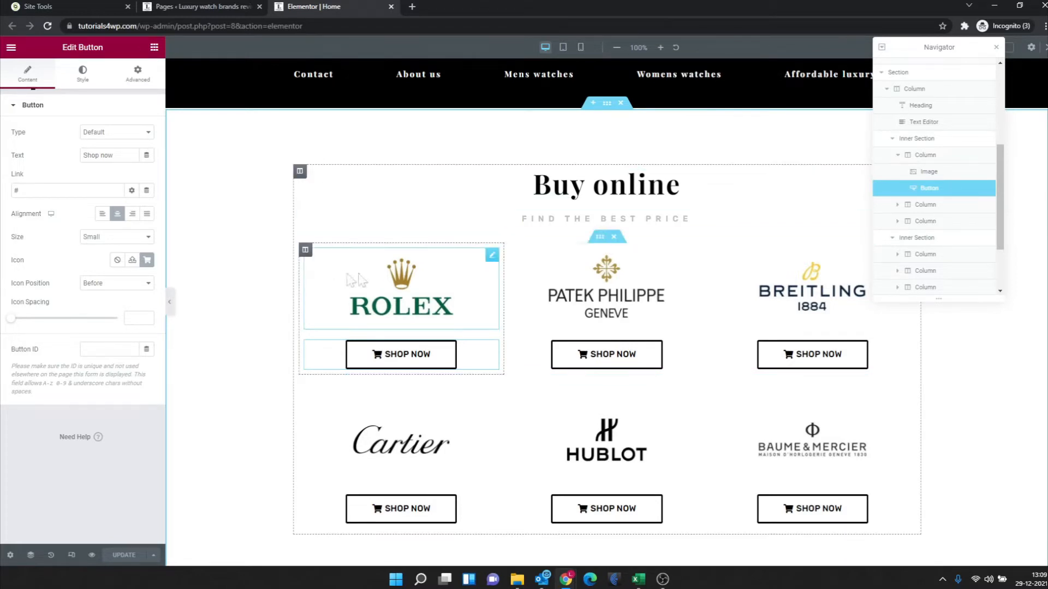
right_click(430, 289)
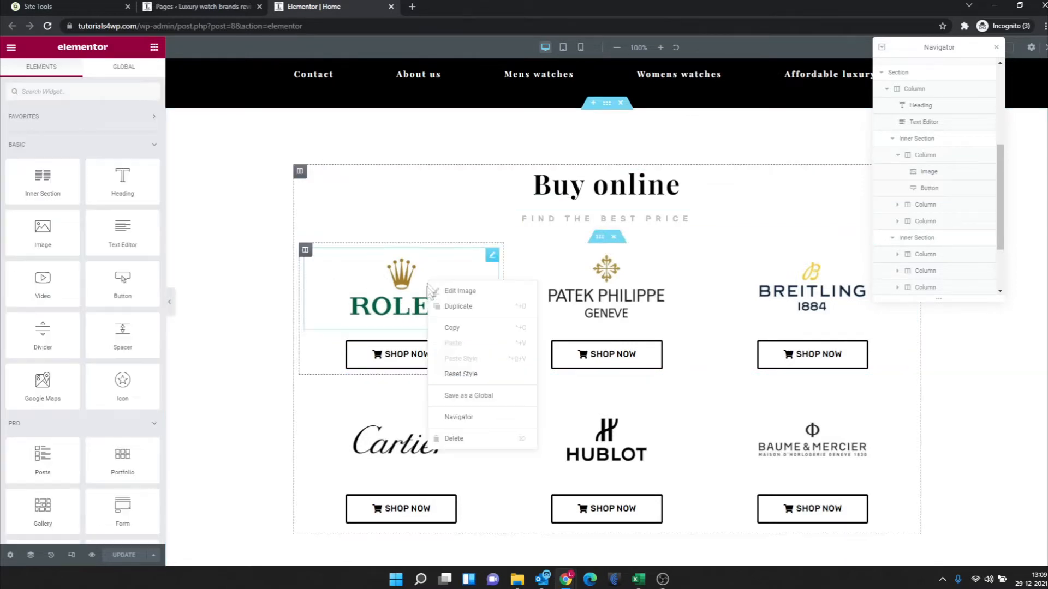
left_click(468, 313)
left_click_drag(491, 353, 584, 292)
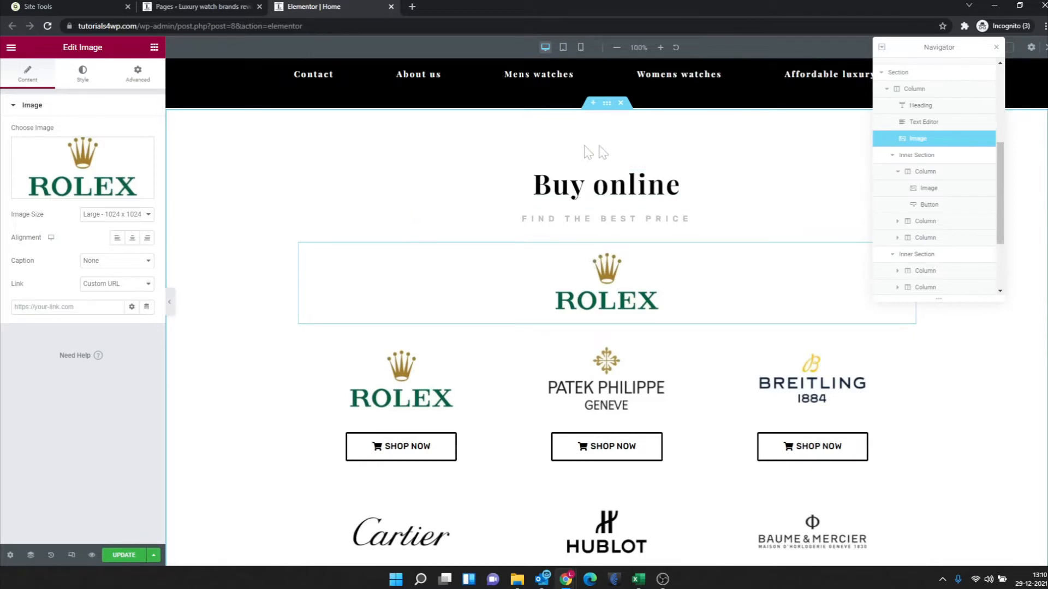
- Duplicate the Rolex "Shop now" button and place the copy beneath the standalone Rolex logo
scroll(620, 270, "down", 1)
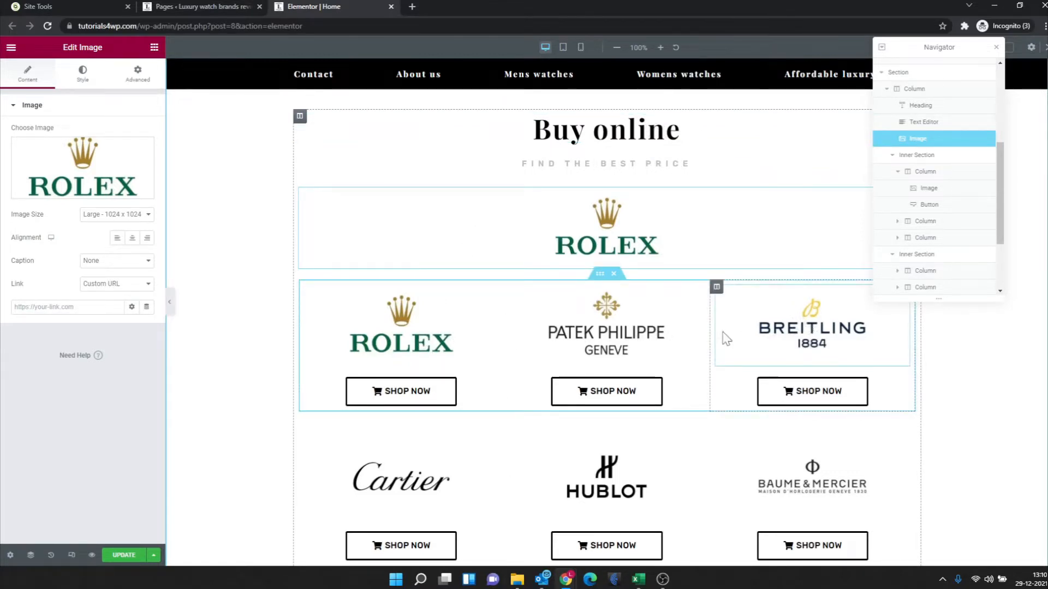
scroll(543, 311, "down", 1)
scroll(600, 317, "down", 1)
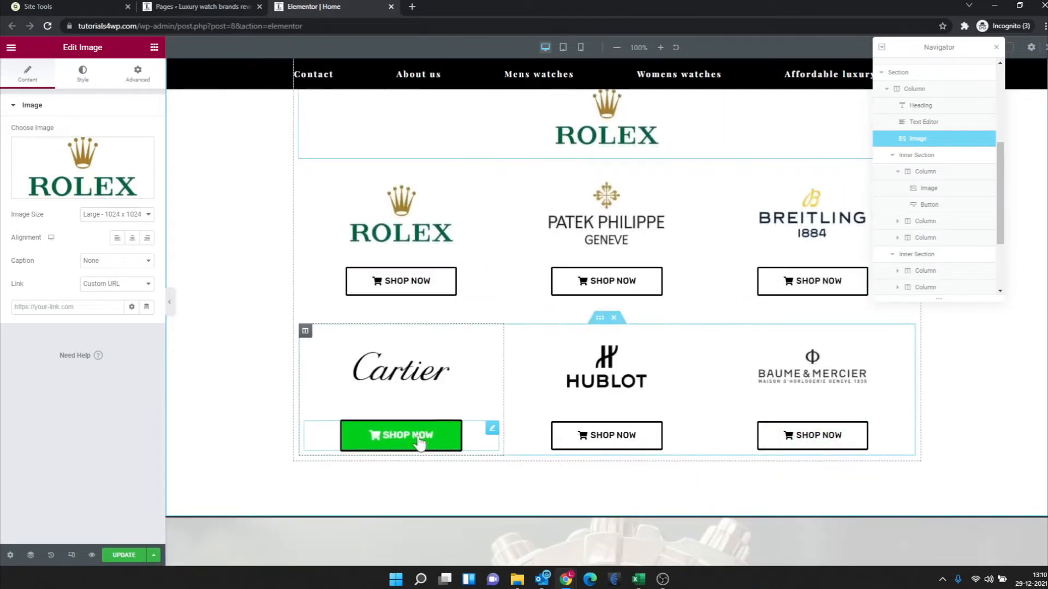
scroll(764, 382, "up", 2)
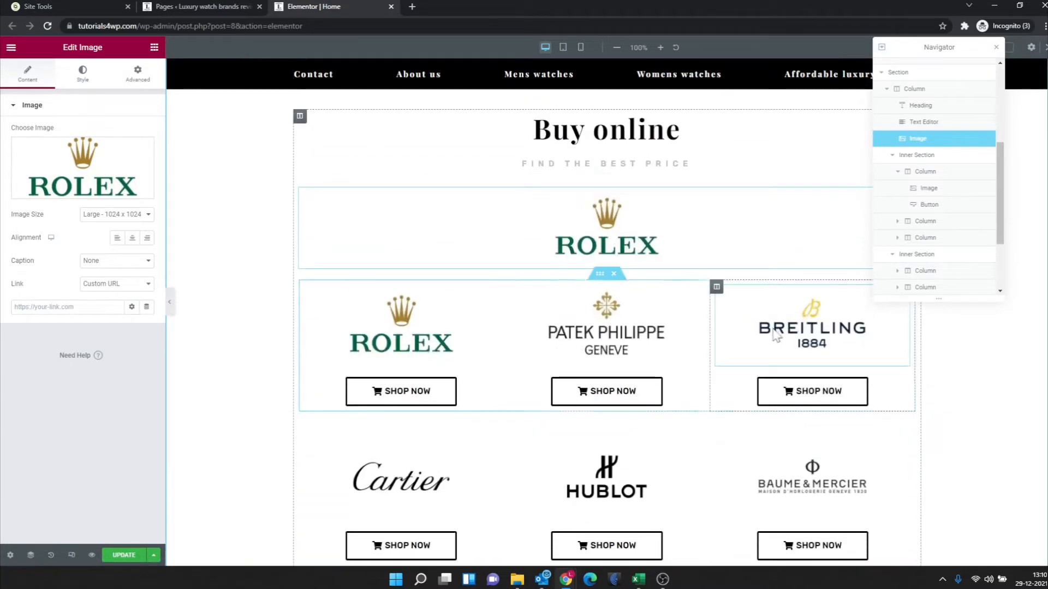
right_click(432, 389)
left_click(475, 420)
left_click_drag(483, 428, 619, 265)
- Duplicate the Patek Philippe logo and its "Shop now" button, and stack the copies below the standalone Rolex button
scroll(583, 276, "down", 1)
right_click(675, 305)
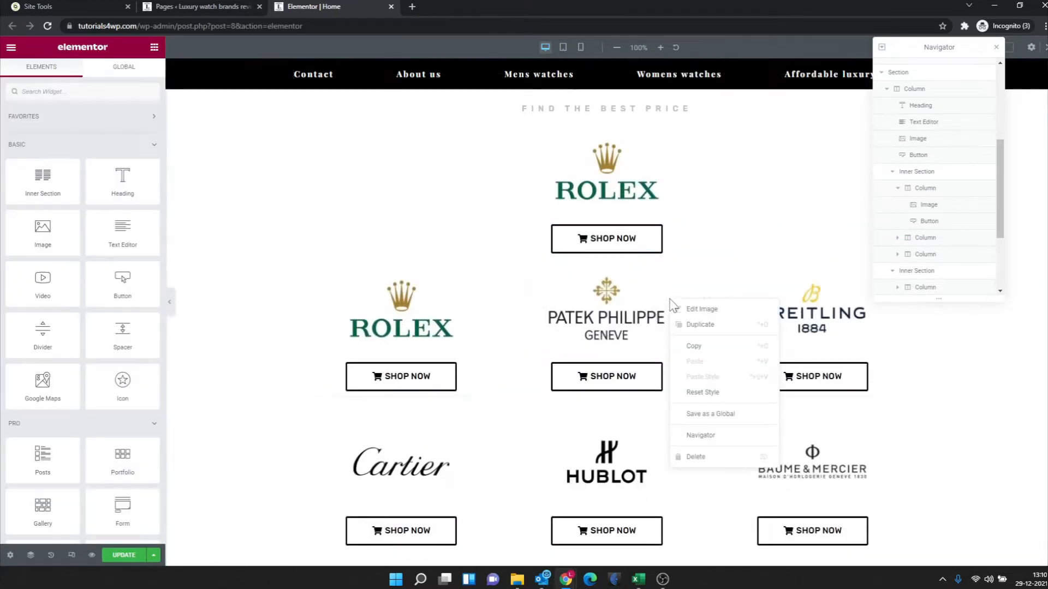
left_click(698, 343)
left_click_drag(695, 381, 651, 265)
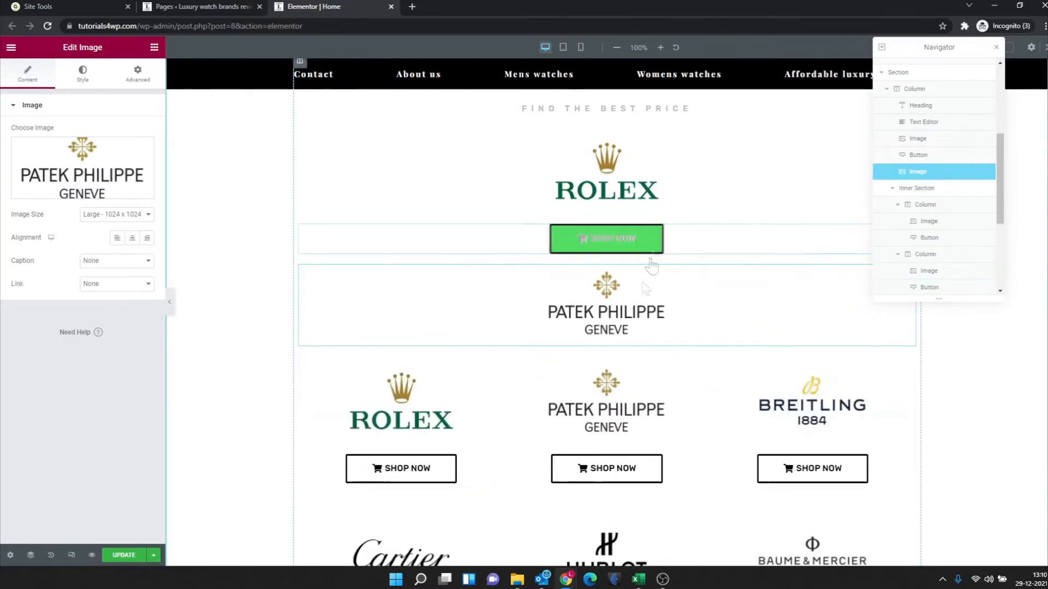
right_click(615, 467)
left_click(675, 437)
left_click_drag(695, 499, 641, 331)
- Unlink the standalone Patek Philippe logo's margins, set its top margin to 40 px, and preview the section with the editing panel hidden
scroll(641, 331, "up", 2)
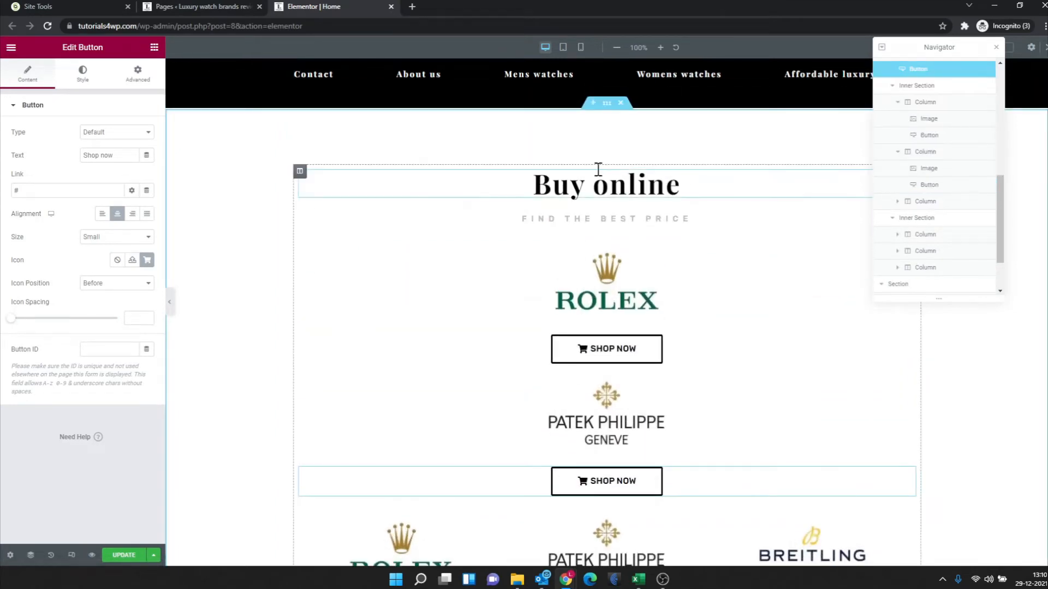
scroll(574, 271, "down", 1)
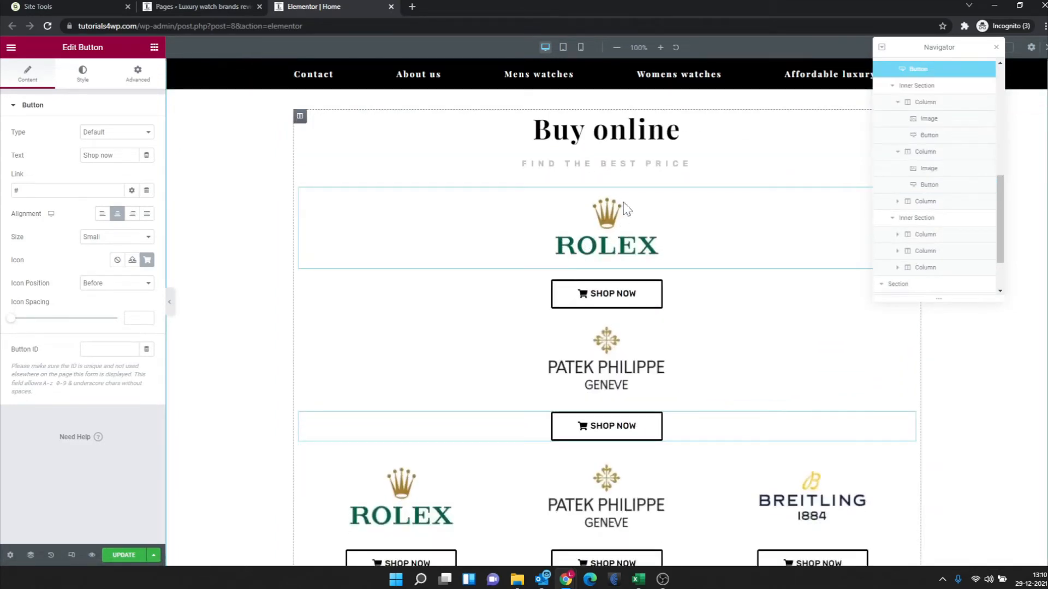
left_click(605, 342)
left_click(138, 73)
left_click(145, 149)
type("40")
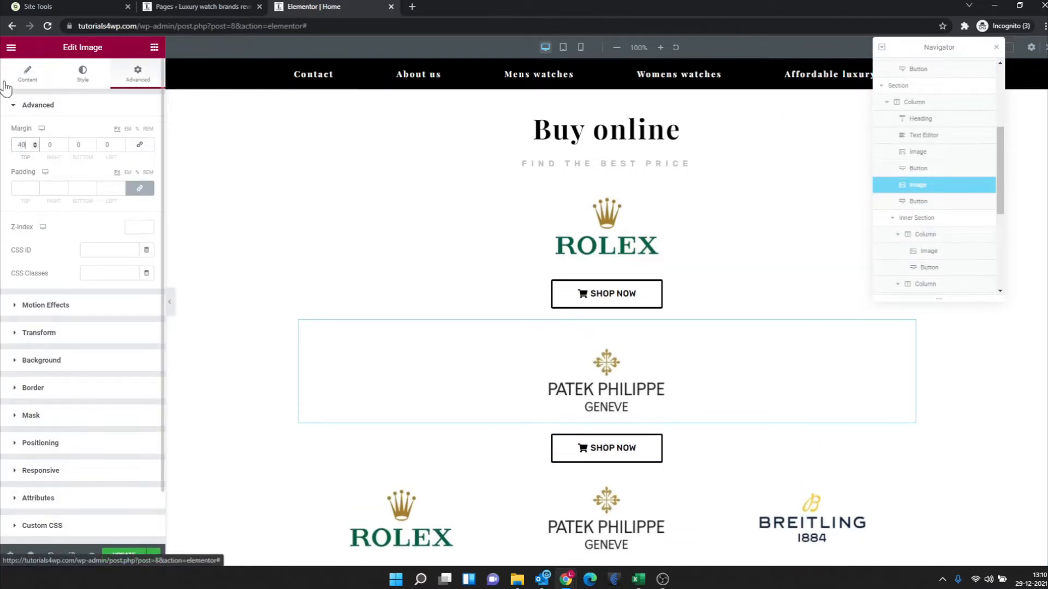
left_click(170, 302)
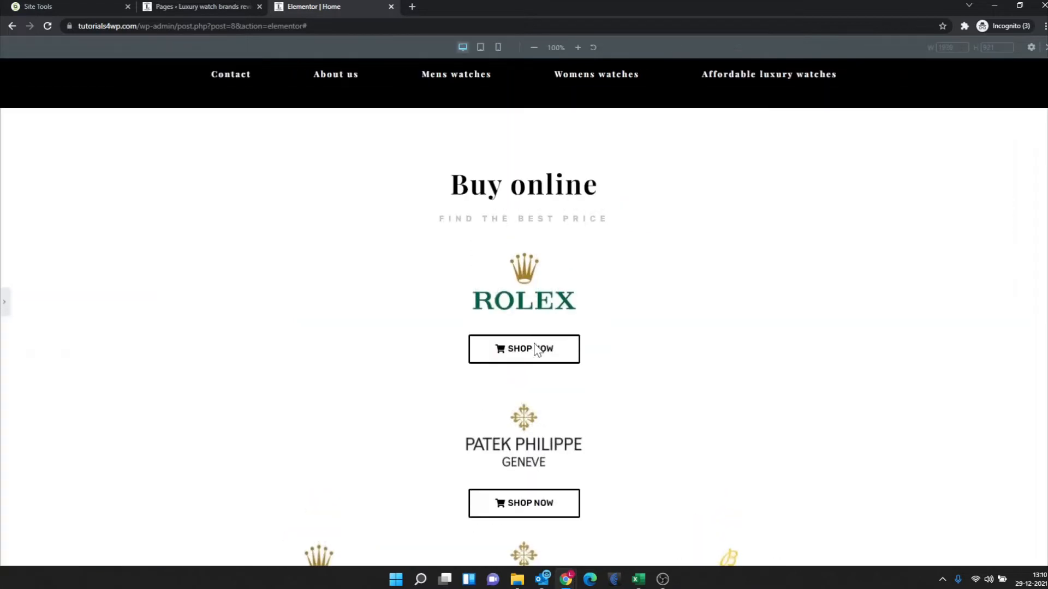
scroll(524, 326, "up", 1)
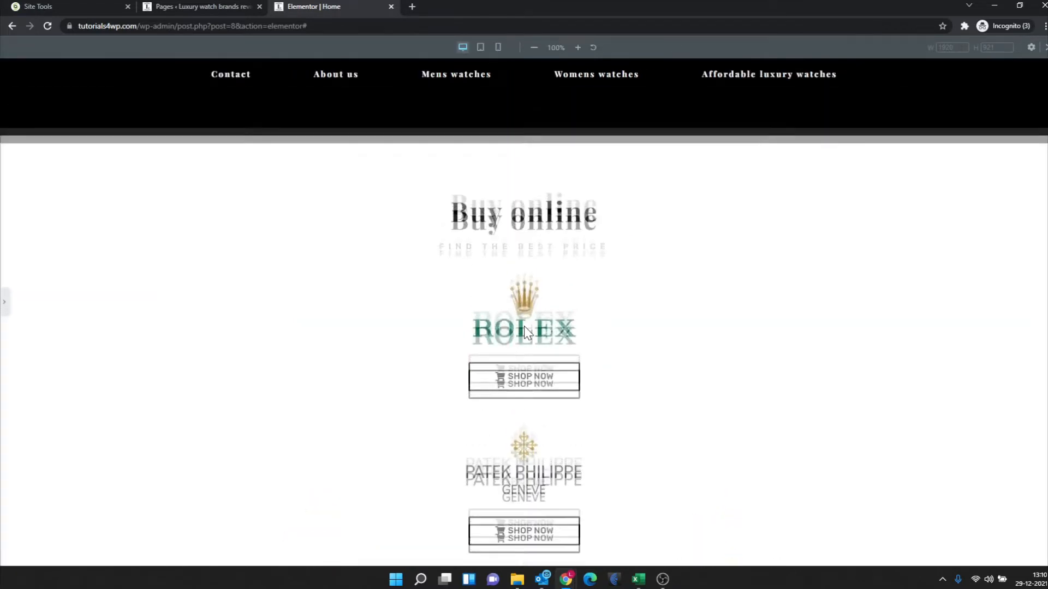
- Compare the single-column stacked logos and buttons with the three-column logo rows in the preview, and bring back the editing panel
scroll(448, 251, "down", 1)
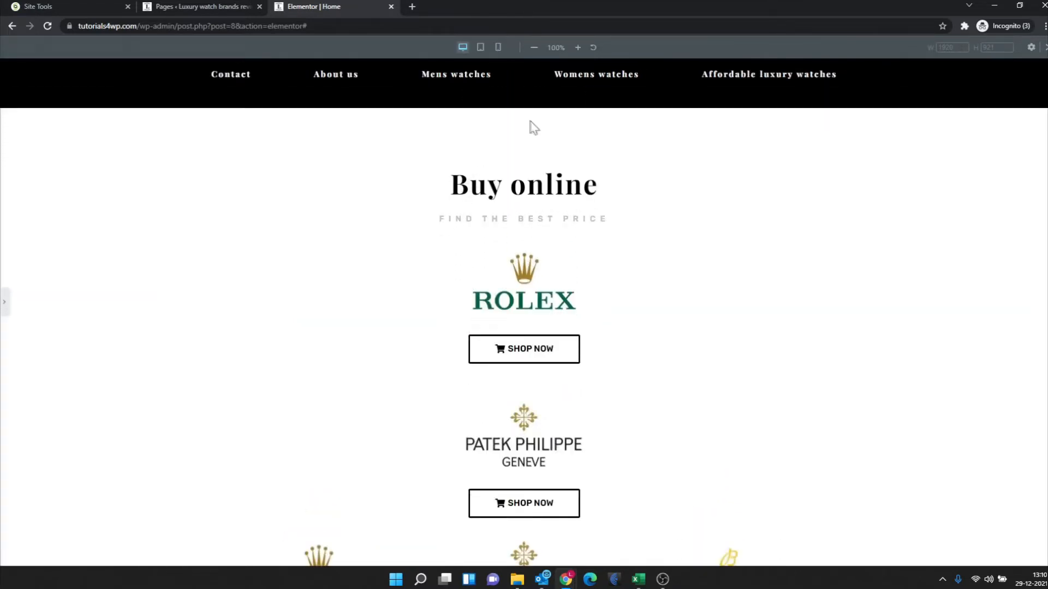
scroll(543, 181, "down", 3)
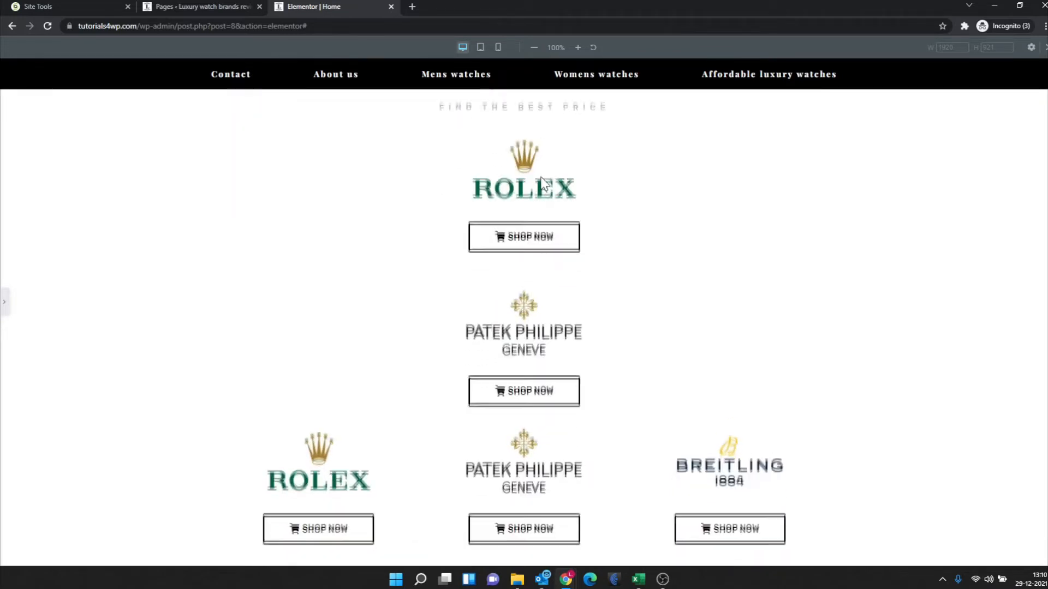
scroll(542, 184, "down", 4)
scroll(516, 212, "up", 2)
scroll(516, 212, "down", 2)
scroll(409, 199, "up", 4)
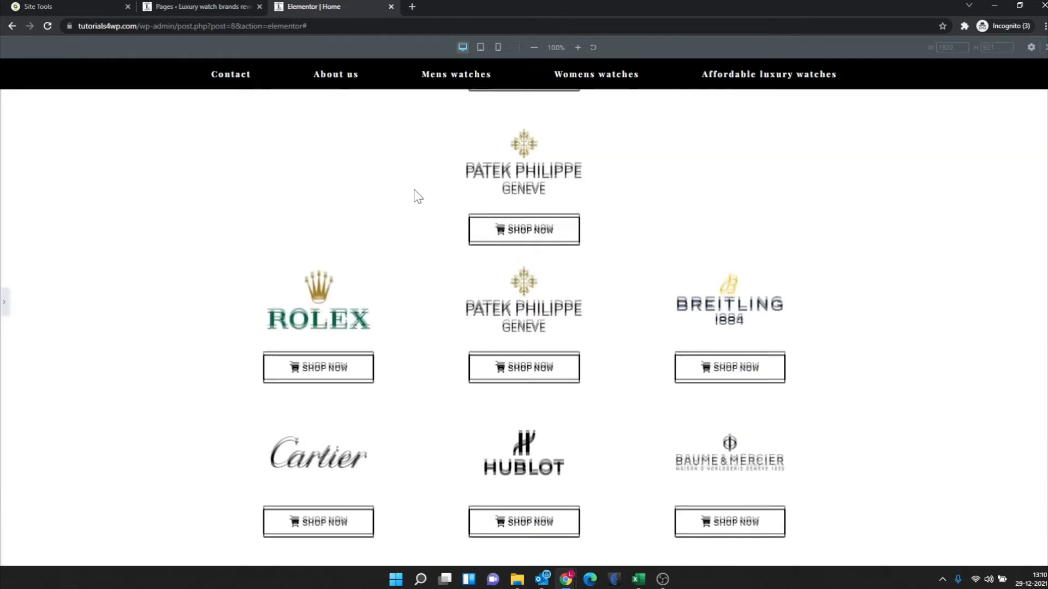
scroll(476, 315, "down", 3)
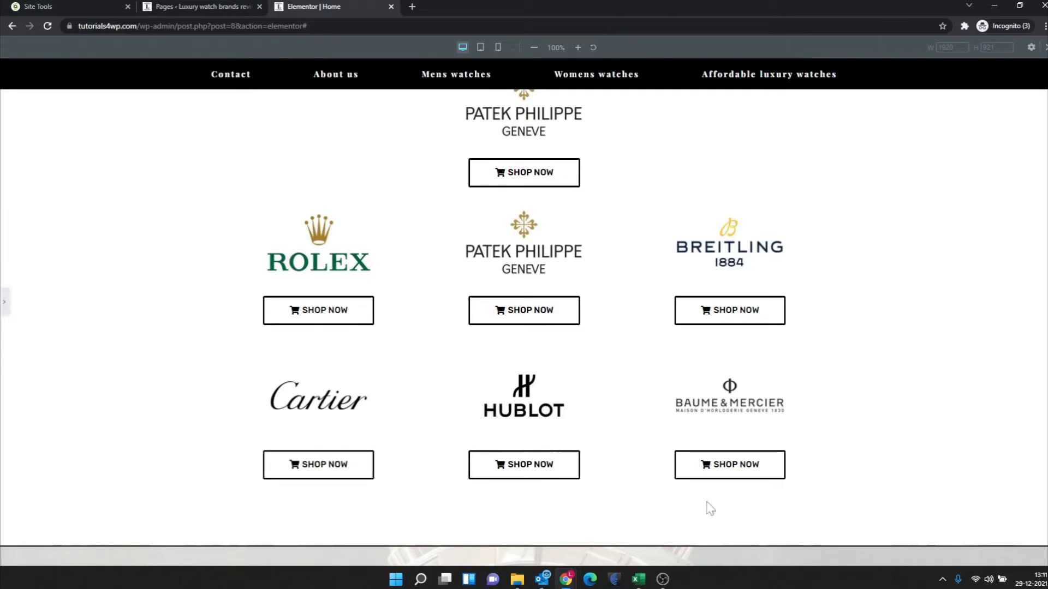
scroll(370, 302, "up", 4)
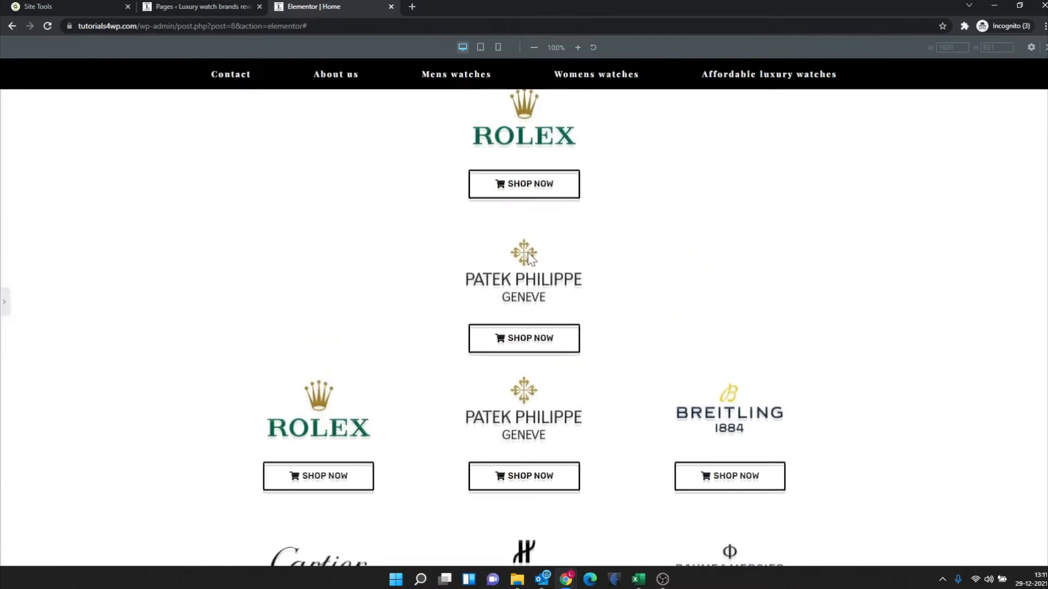
scroll(561, 194, "down", 6)
scroll(567, 191, "down", 6)
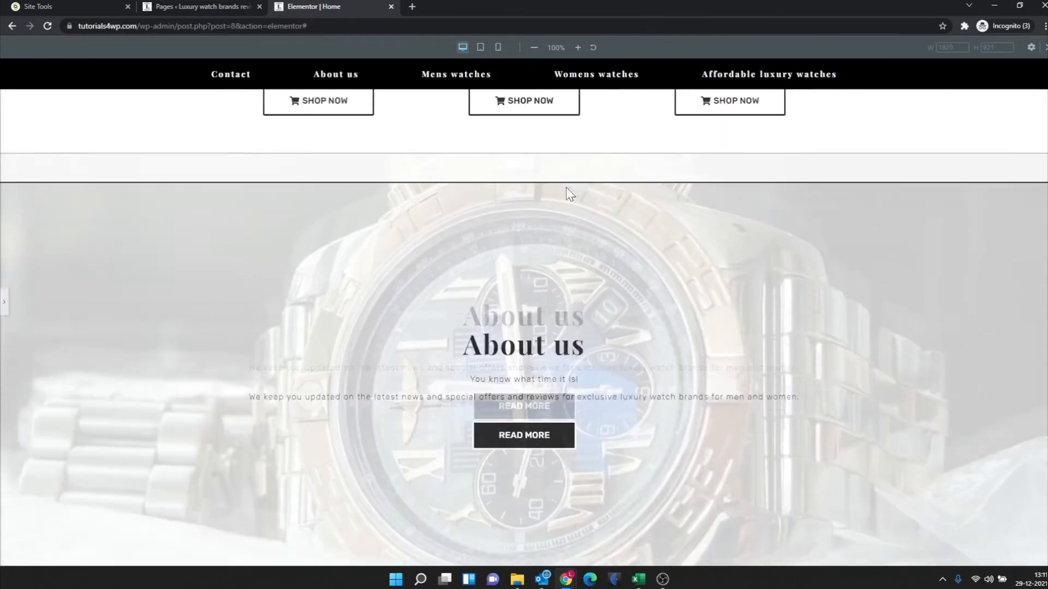
scroll(579, 195, "up", 8)
scroll(588, 199, "up", 4)
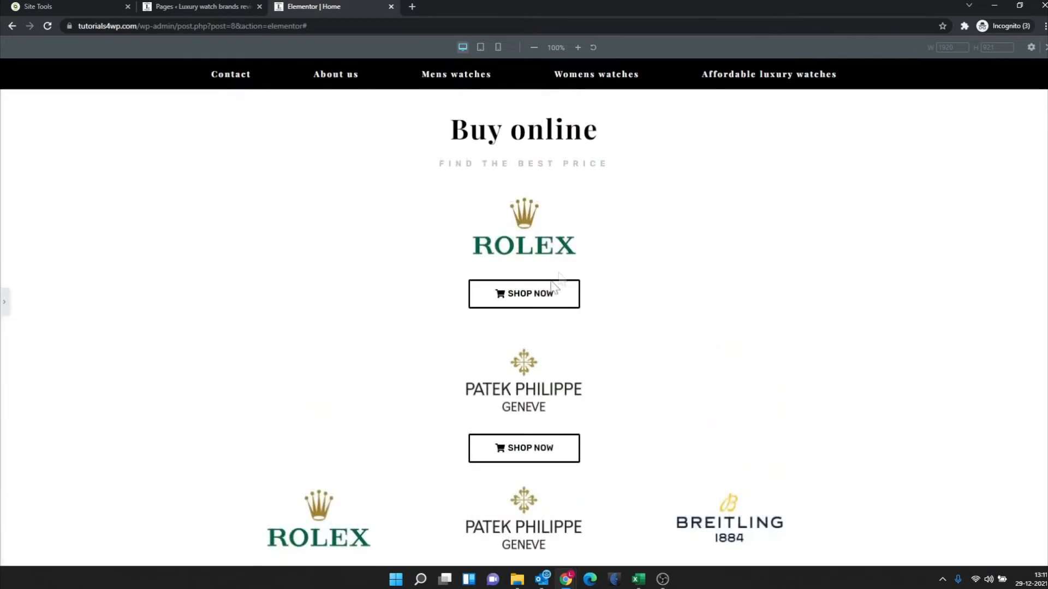
left_click(6, 299)
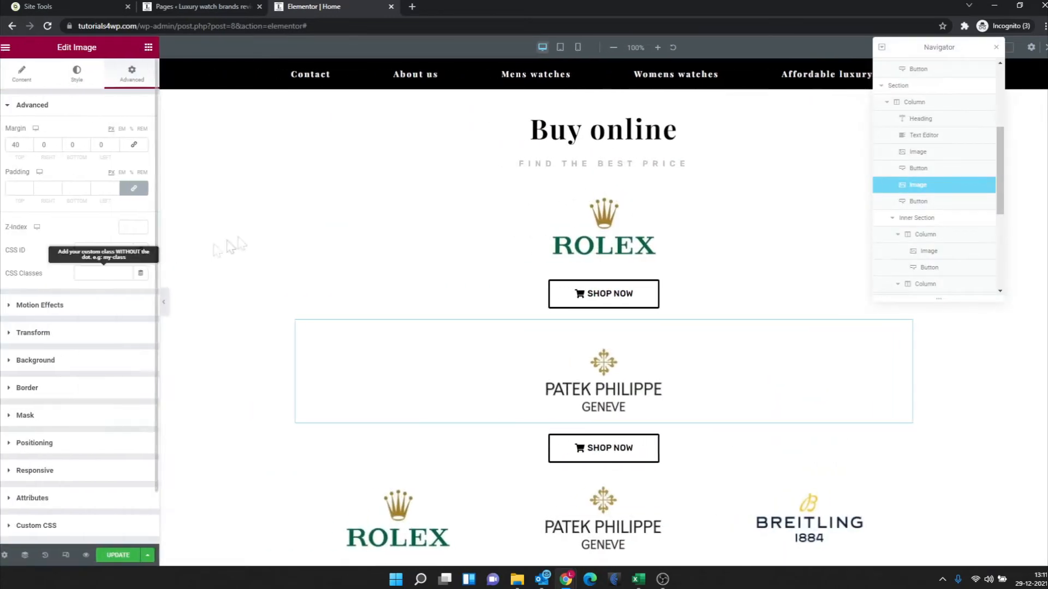
- Add an Icon widget between the standalone Rolex "Shop now" button and the standalone Patek Philippe logo
scroll(480, 218, "down", 1)
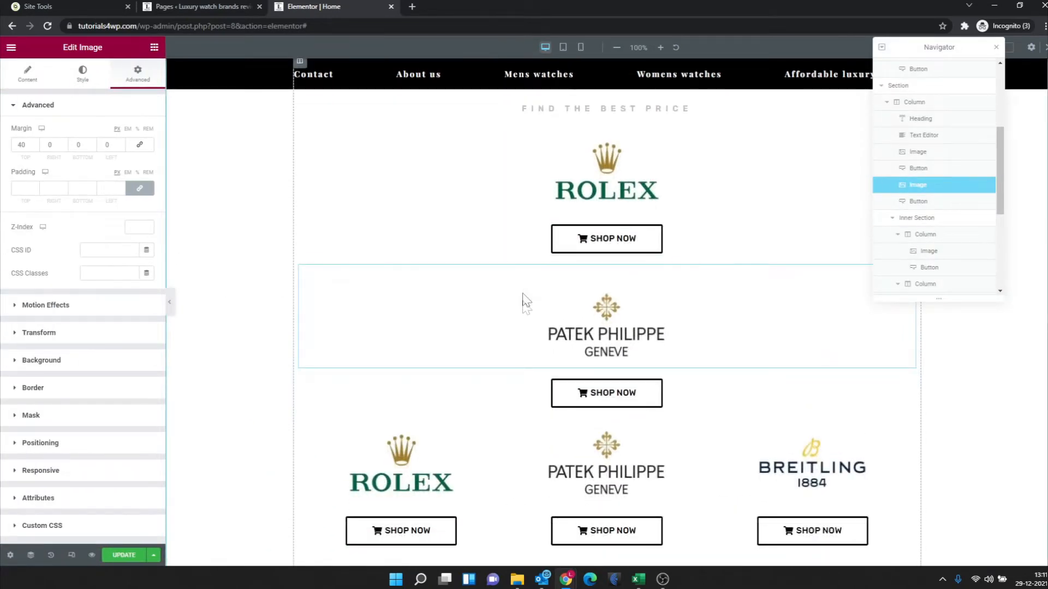
scroll(524, 303, "down", 2)
scroll(553, 316, "up", 4)
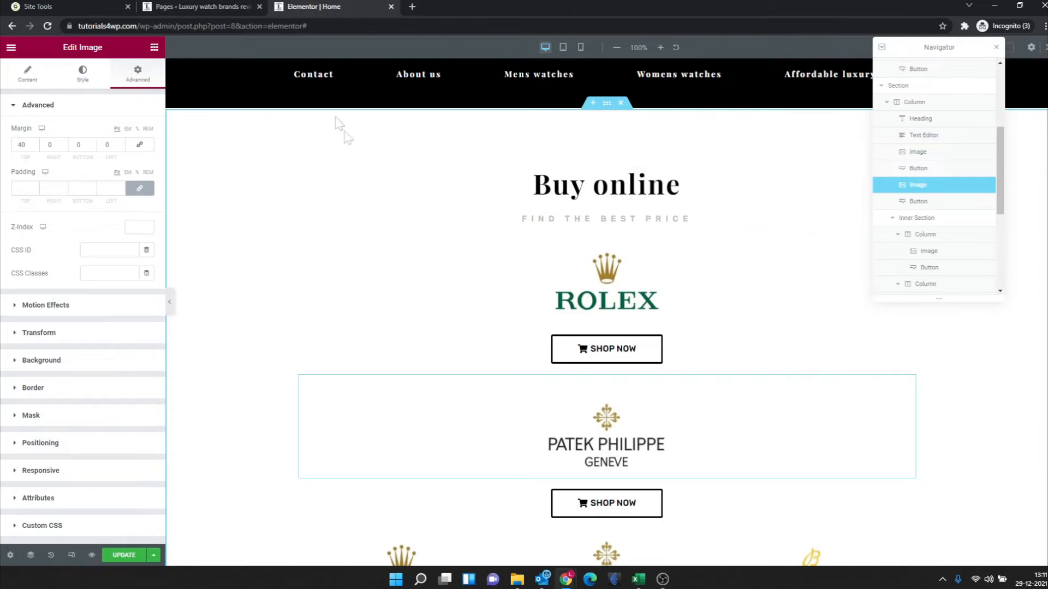
scroll(600, 303, "down", 1)
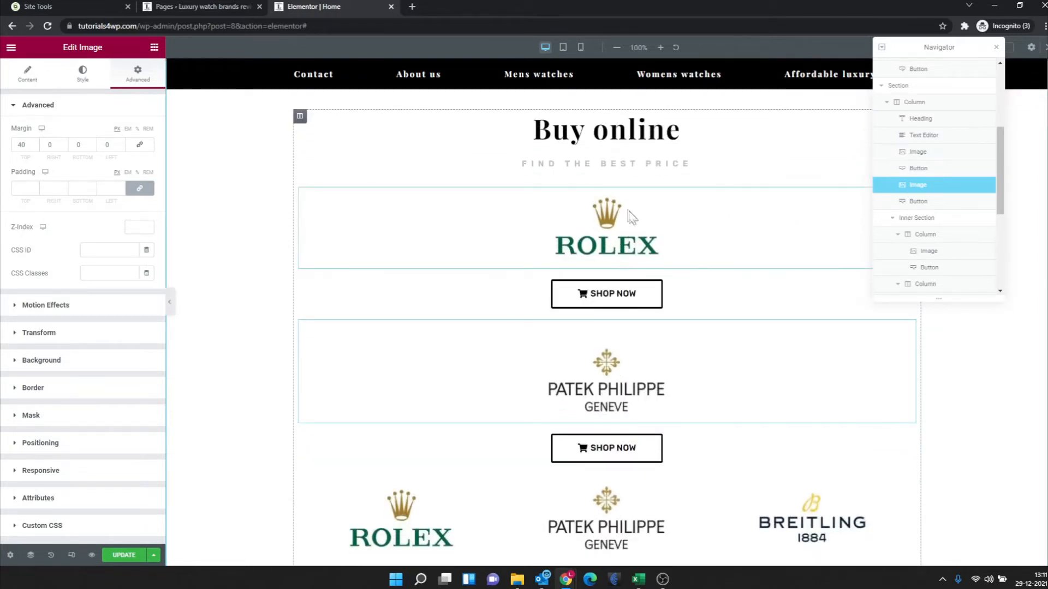
left_click(154, 47)
scroll(78, 260, "down", 3)
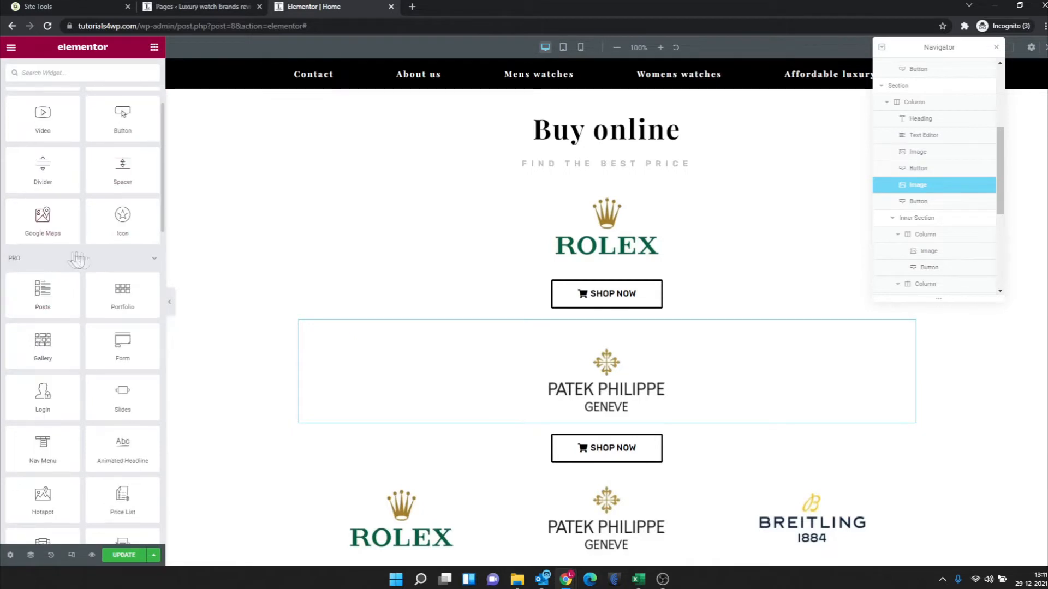
left_click_drag(110, 245, 282, 332)
left_click_drag(658, 448, 644, 346)
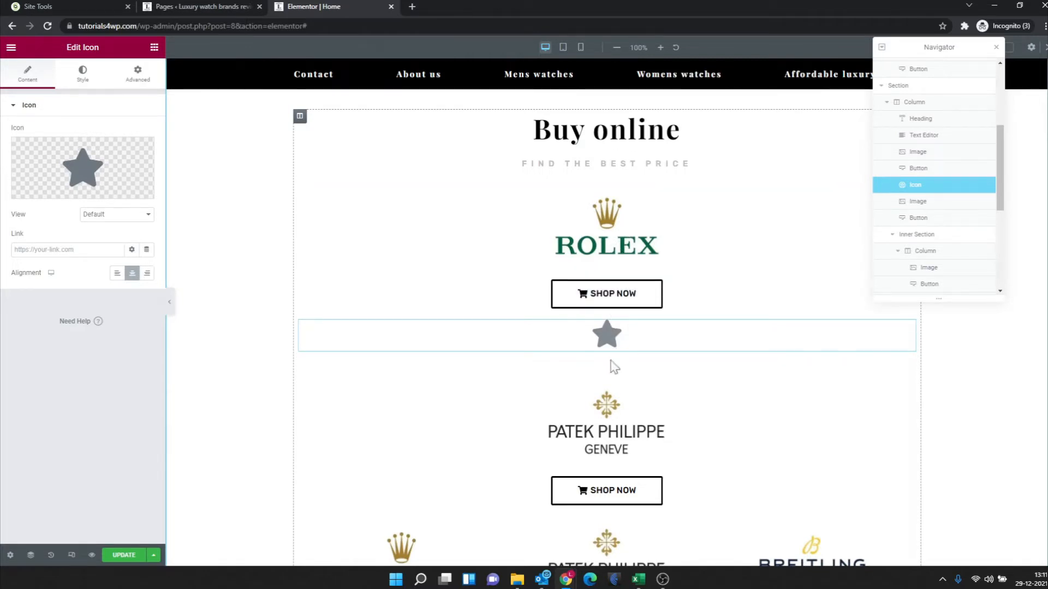
- Insert an Inner Section between the "Find the best price" text and the standalone Rolex logo
scroll(608, 268, "down", 3)
scroll(609, 269, "down", 1)
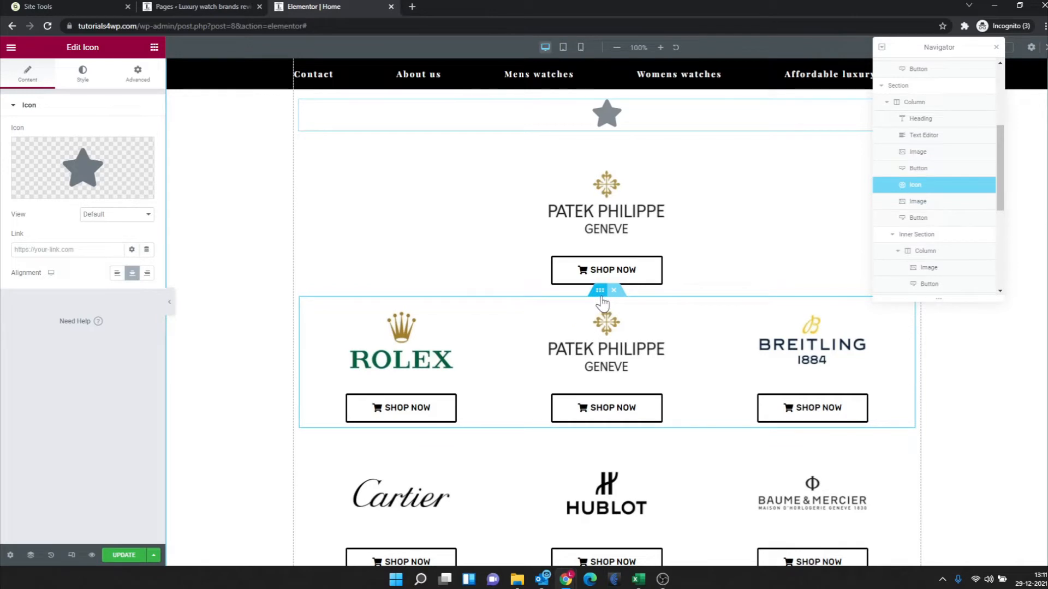
left_click(154, 47)
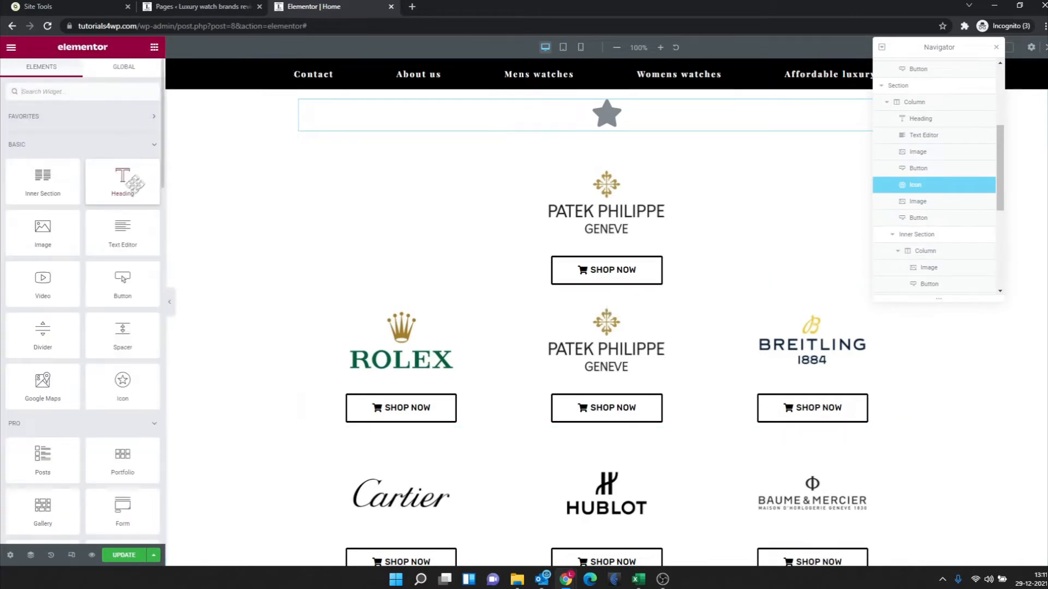
left_click_drag(43, 188, 617, 304)
scroll(493, 264, "up", 6)
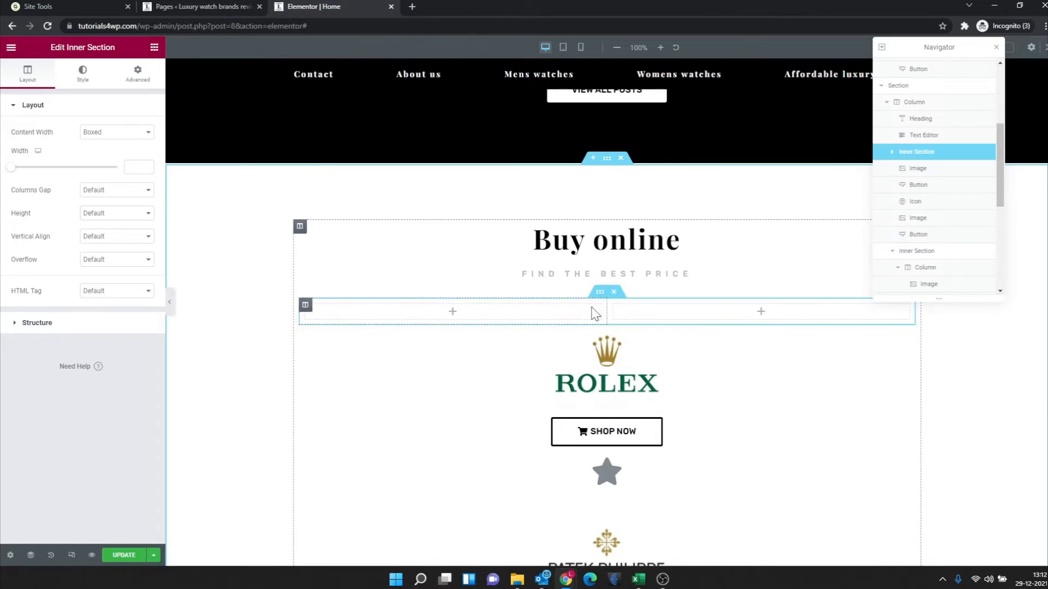
scroll(491, 283, "down", 1)
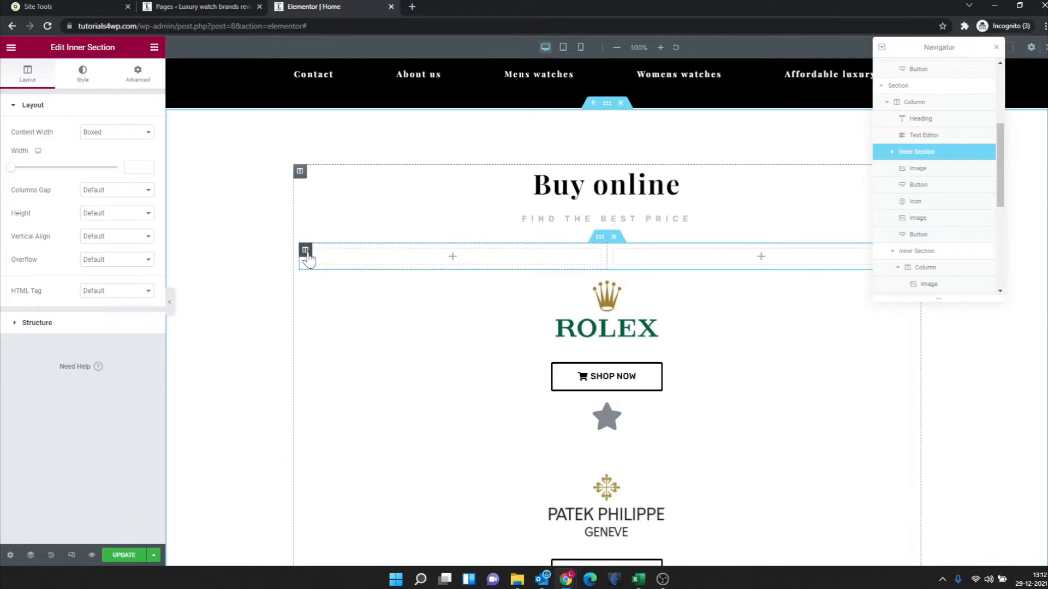
- Duplicate columns in the new empty inner section until it has four columns
right_click(306, 254)
left_click(350, 280)
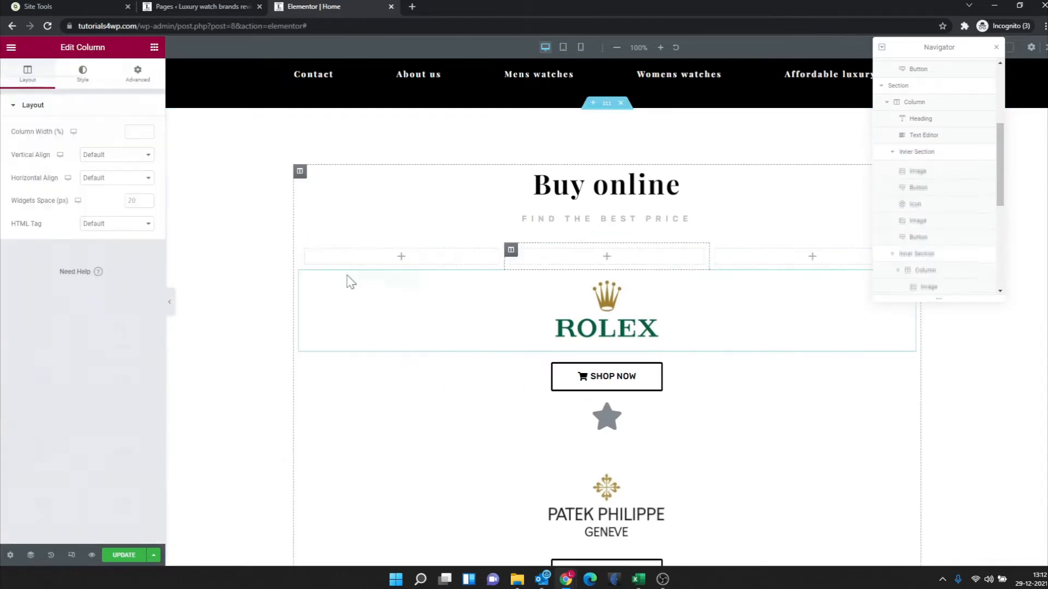
right_click(512, 252)
left_click(541, 277)
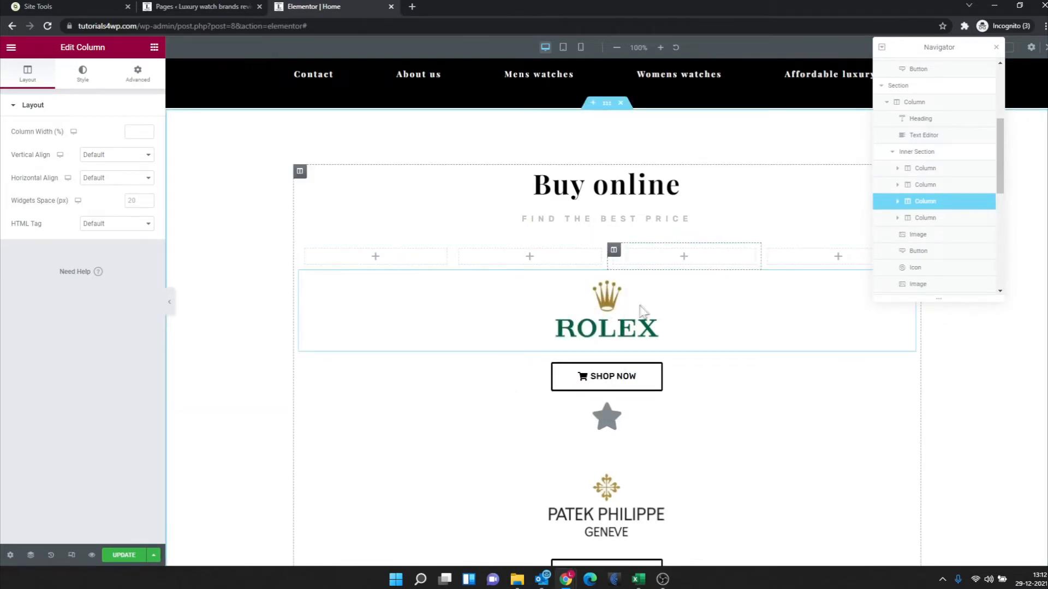
- Move the Navigator out of the way and place the standalone Rolex logo and its "Shop now" button in the first inner-section column
left_click(627, 323)
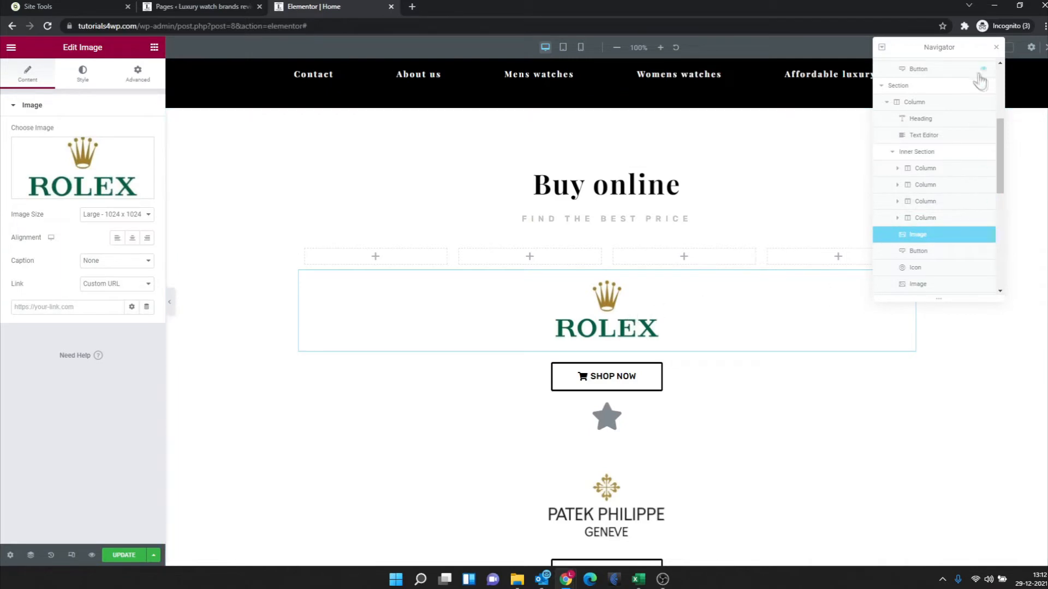
left_click_drag(941, 53, 889, 385)
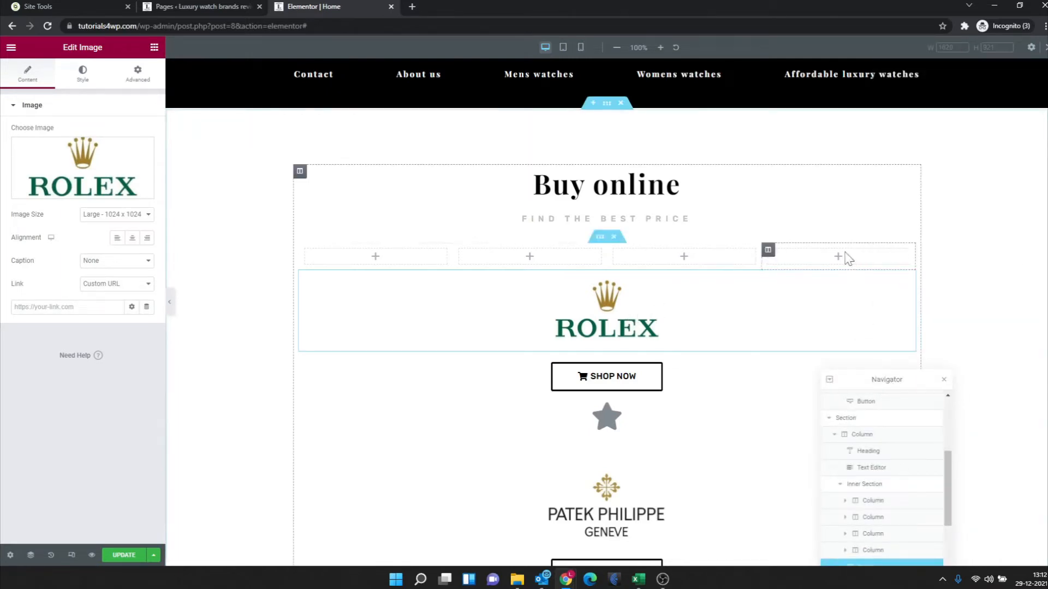
left_click_drag(905, 288, 398, 257)
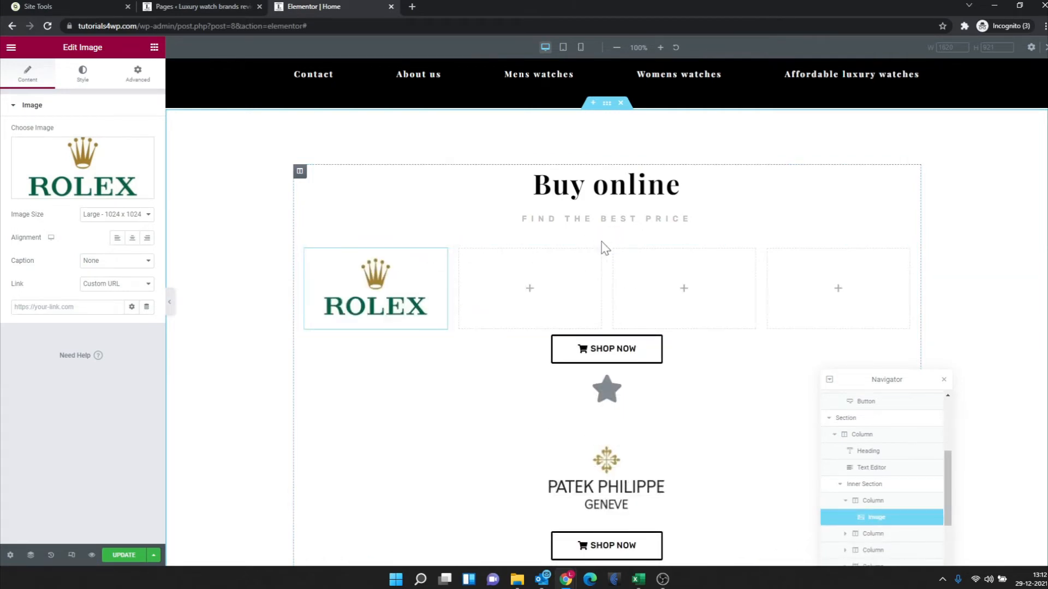
left_click_drag(908, 345, 377, 308)
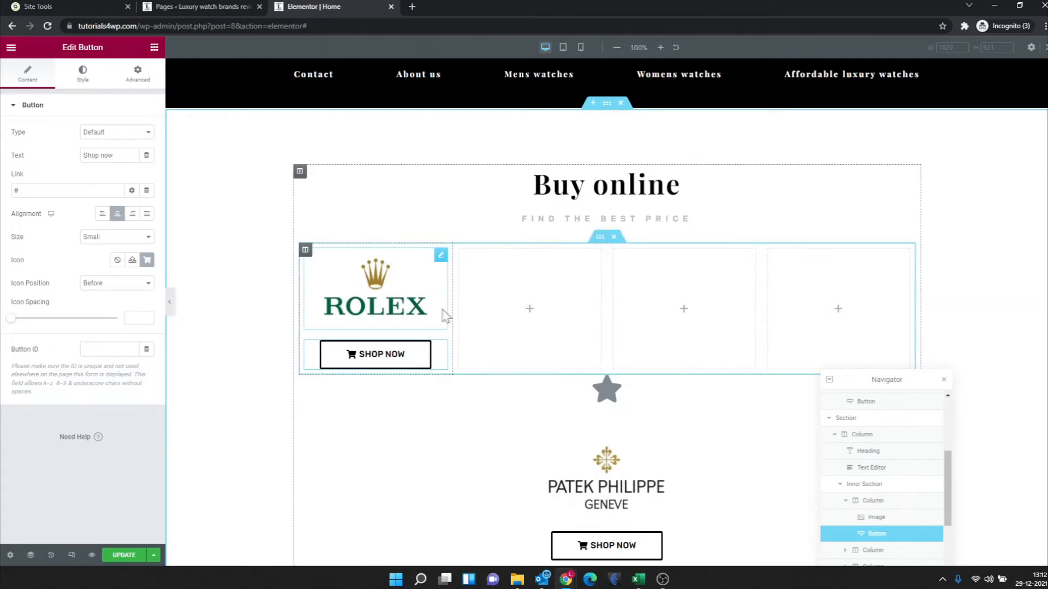
- Delete the star icon above the standalone Patek Philippe logo
scroll(655, 305, "down", 2)
right_click(619, 284)
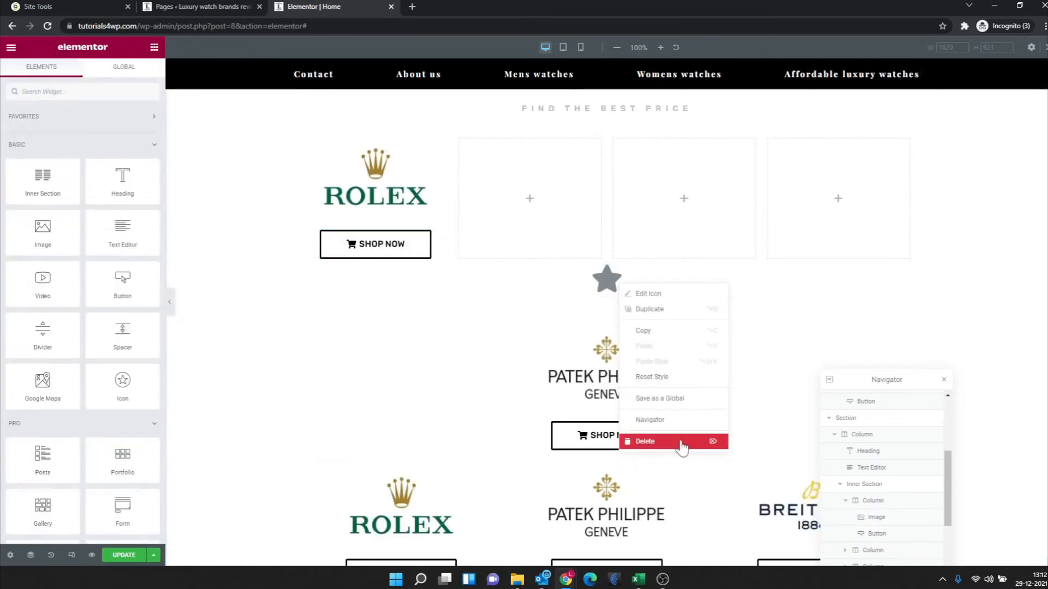
left_click(680, 442)
scroll(660, 409, "up", 2)
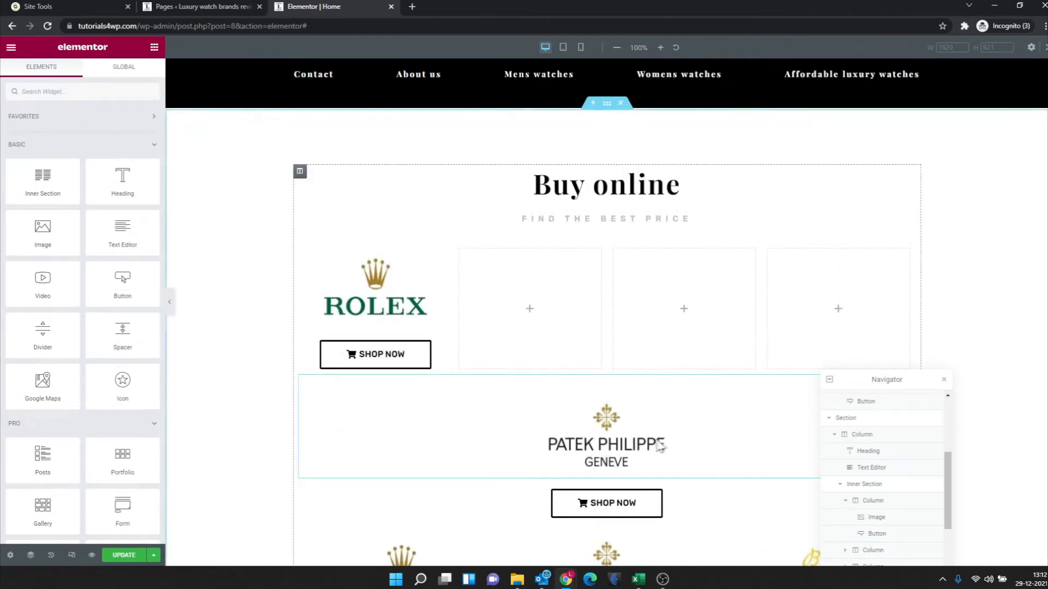
- Reposition the Navigator and place the standalone Patek Philippe logo and its "Shop now" button in the second inner-section column
left_click_drag(871, 379, 924, 62)
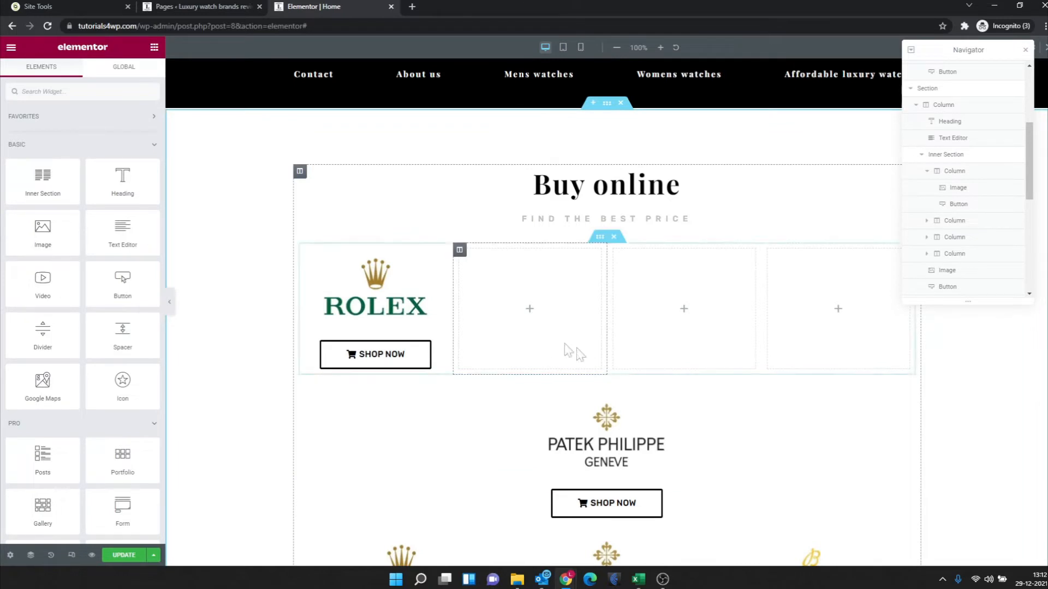
left_click(669, 410)
left_click_drag(909, 385, 543, 300)
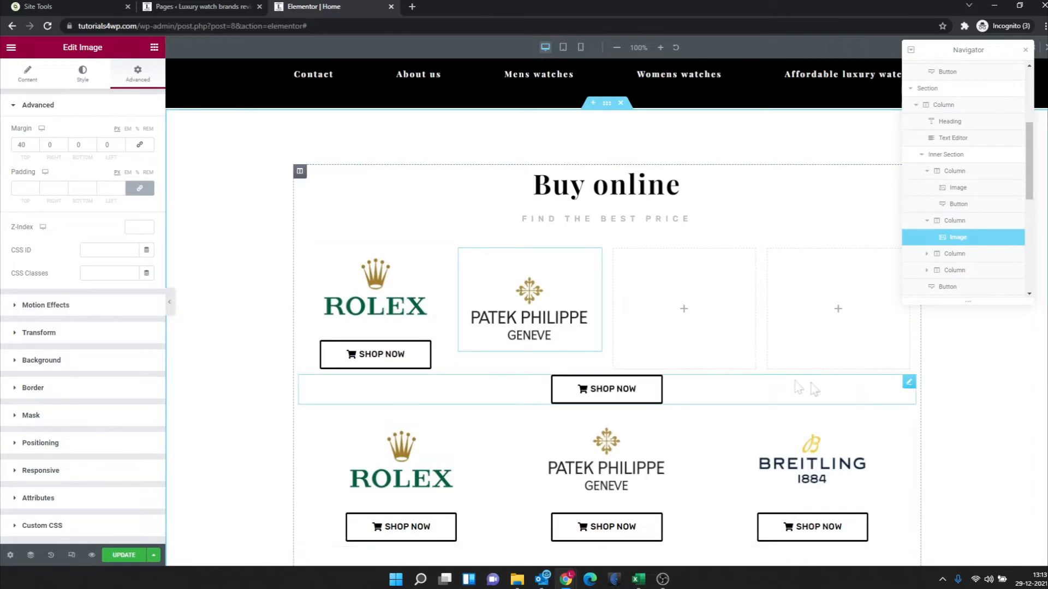
left_click_drag(908, 382, 551, 349)
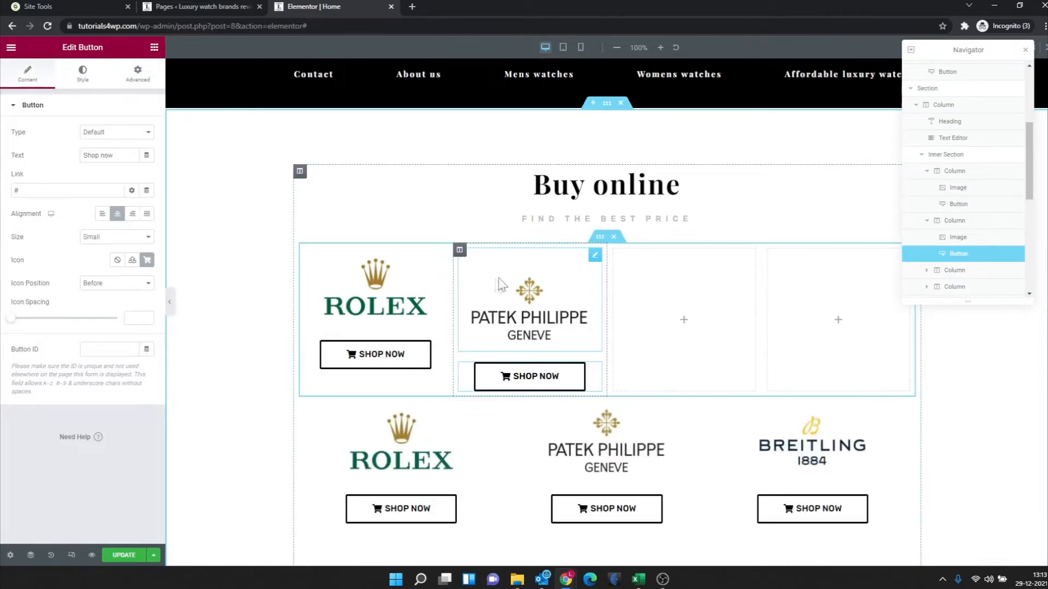
- Set the top margin of the Patek Philippe logo in the second column to 0 px
left_click_drag(537, 322, 548, 295)
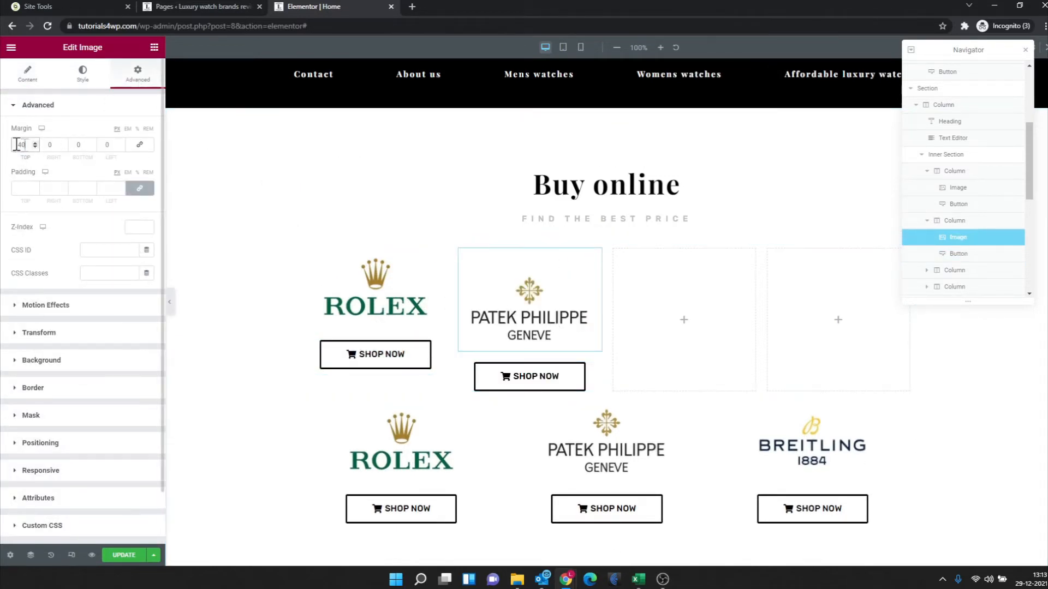
type("0")
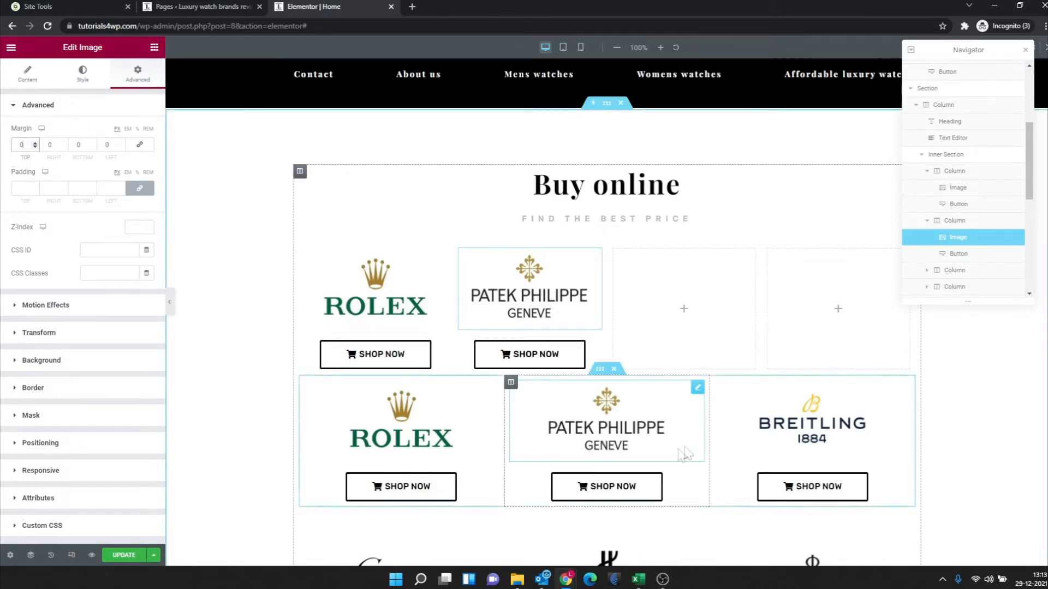
scroll(688, 415, "down", 3)
scroll(695, 368, "up", 3)
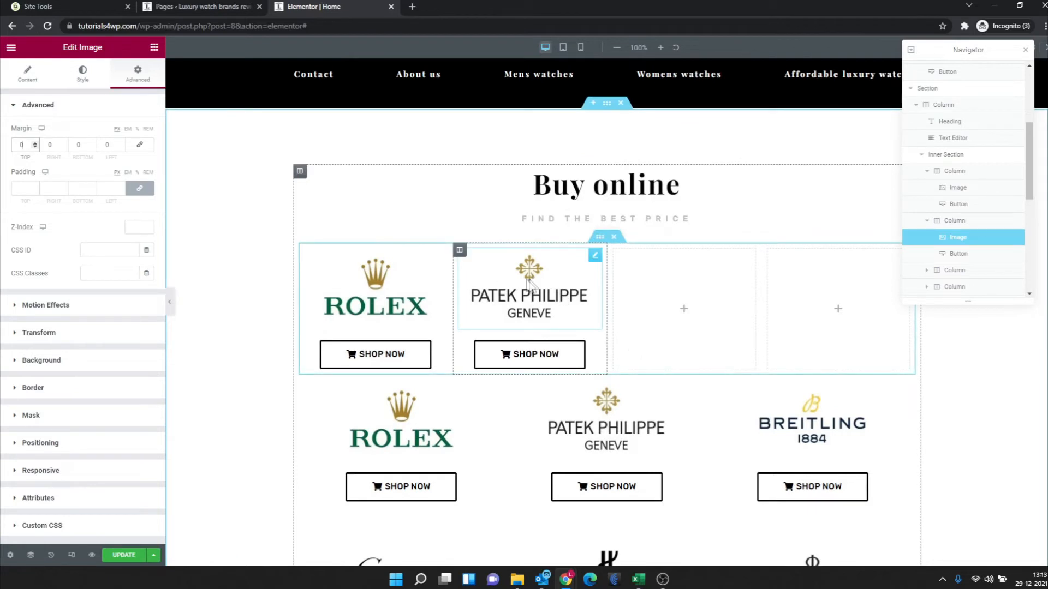
- Duplicate the Patek Philippe logo twice and place the copies in the third and fourth inner-section columns
right_click(529, 281)
left_click(551, 304)
left_click_drag(595, 348, 663, 314)
right_click(540, 306)
left_click(570, 331)
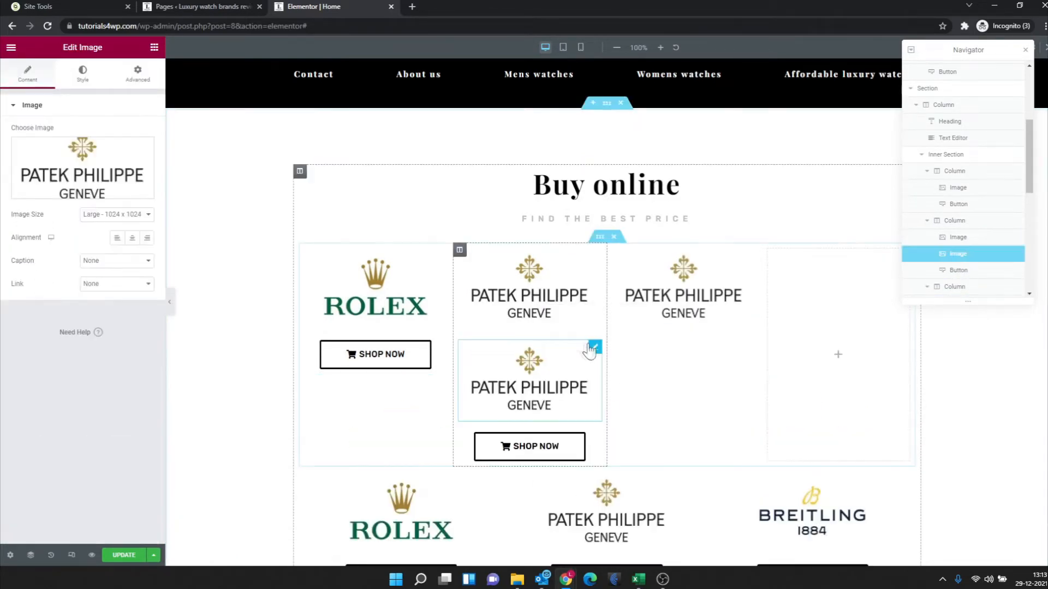
left_click_drag(590, 350, 841, 284)
- Duplicate the Patek Philippe "Shop now" button for the third and fourth columns, placing each copy beneath that column's logo
right_click(557, 352)
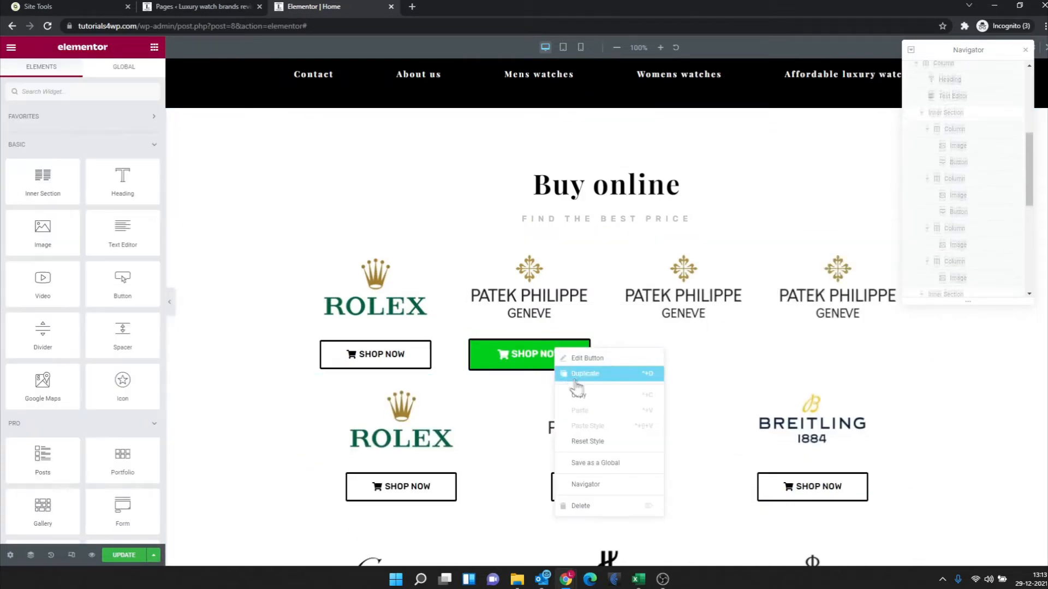
left_click(575, 374)
left_click_drag(573, 392, 705, 352)
right_click(707, 355)
left_click(737, 375)
left_click_drag(752, 384, 835, 355)
scroll(456, 333, "down", 2)
scroll(457, 331, "up", 2)
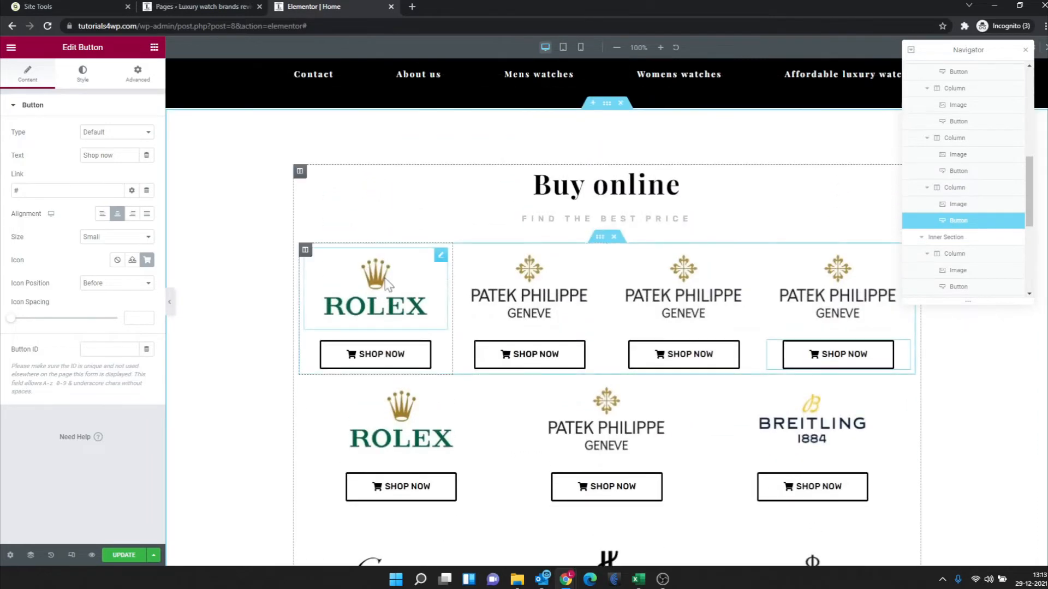
- Duplicate the Rolex column in the four-column inner section
right_click(315, 253)
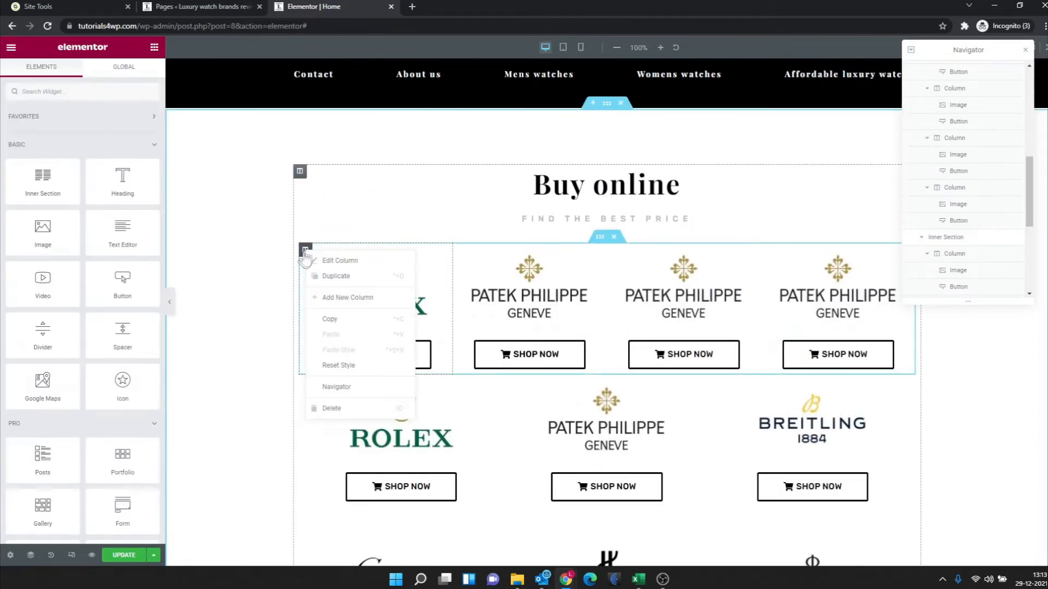
left_click(361, 277)
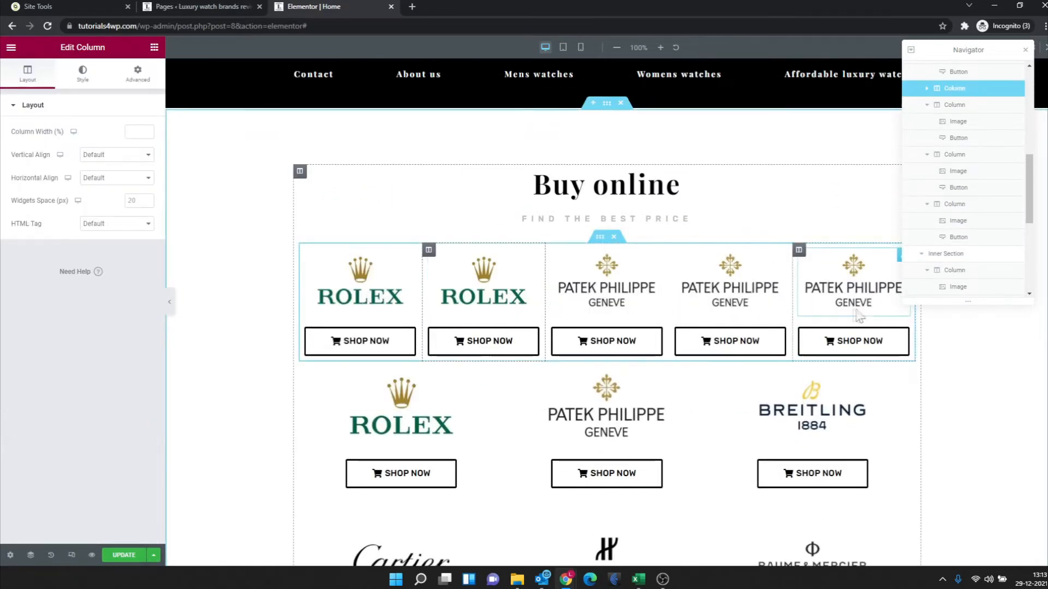
- Move the Navigator clear of the top logo row and delete the inner section with the repeated Patek Philippe logos
left_click_drag(952, 48, 917, 355)
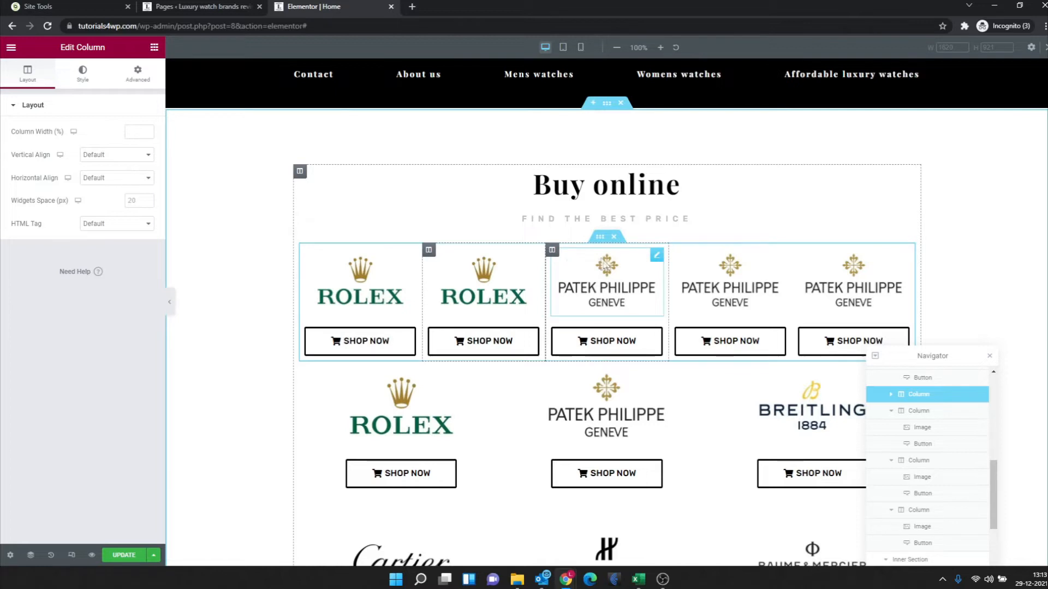
left_click(614, 239)
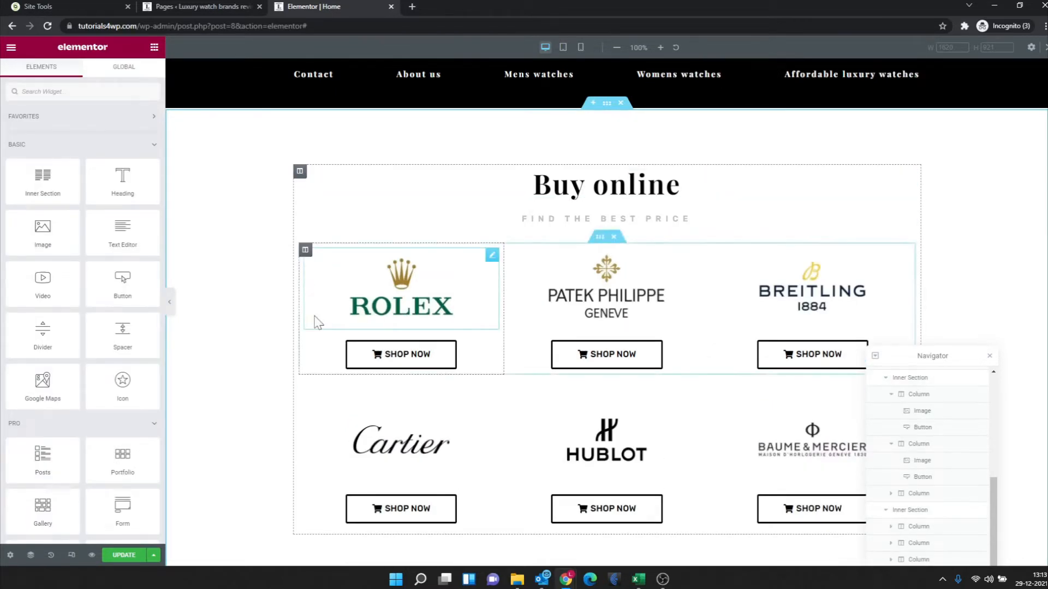
- Select the Rolex, Patek Philippe and Breitling inner section and review its Layout, Style, Advanced and content width options
scroll(624, 243, "down", 1)
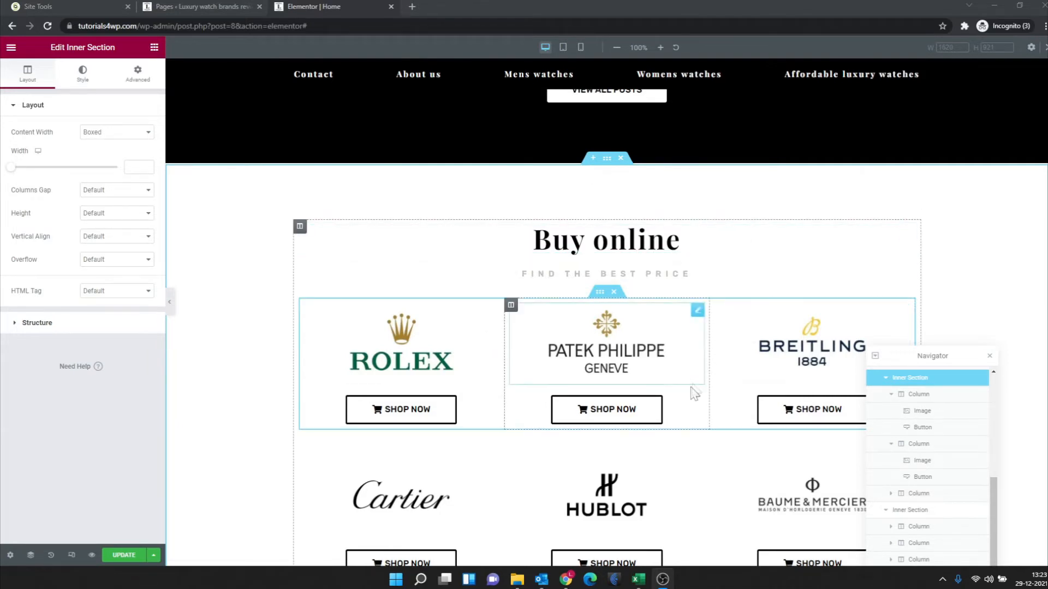
left_click(599, 298)
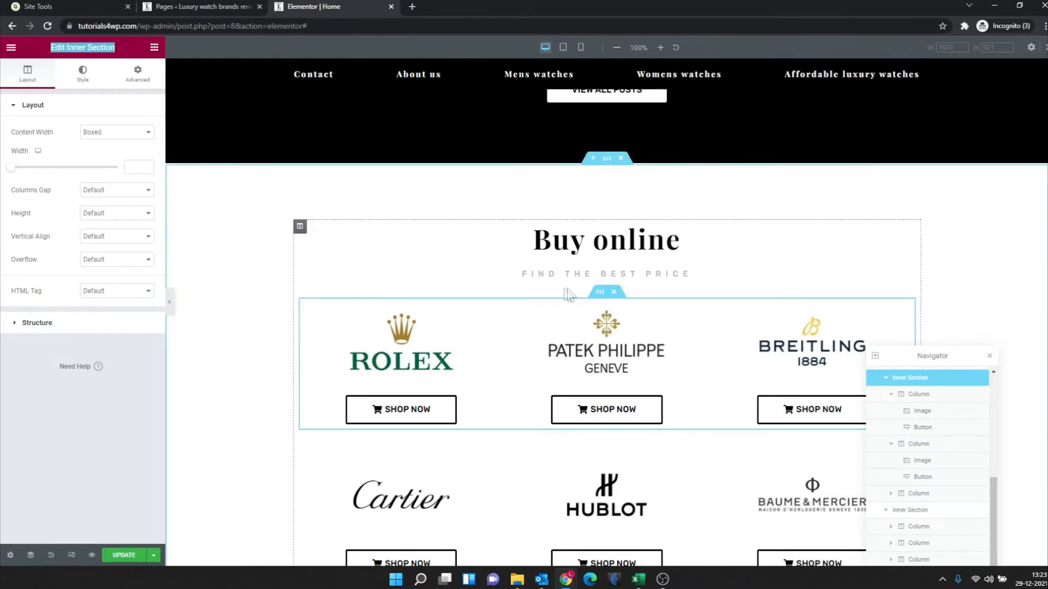
right_click(599, 298)
left_click(653, 434)
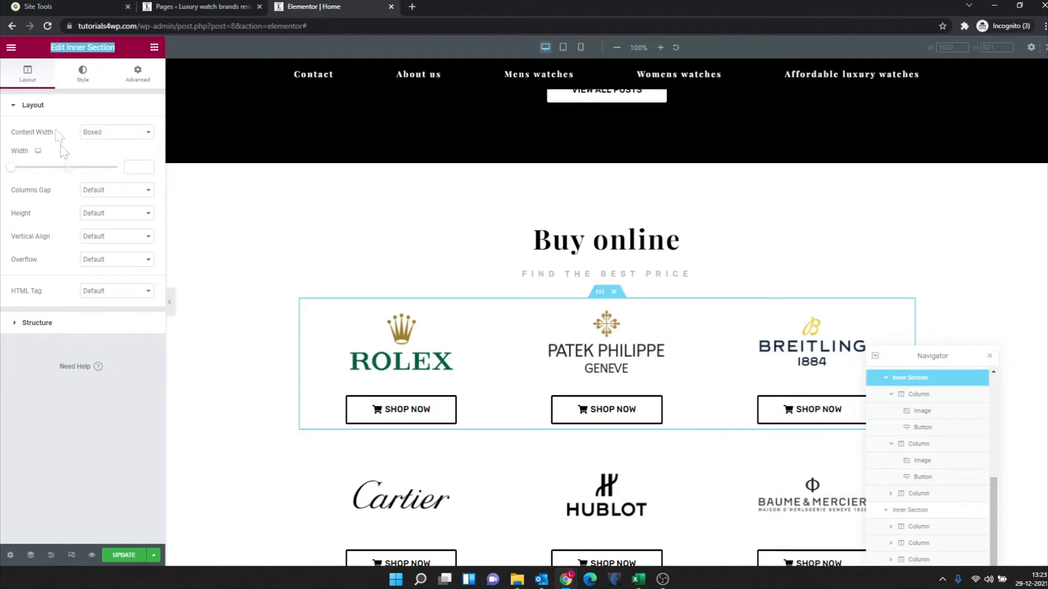
left_click(84, 86)
left_click(143, 86)
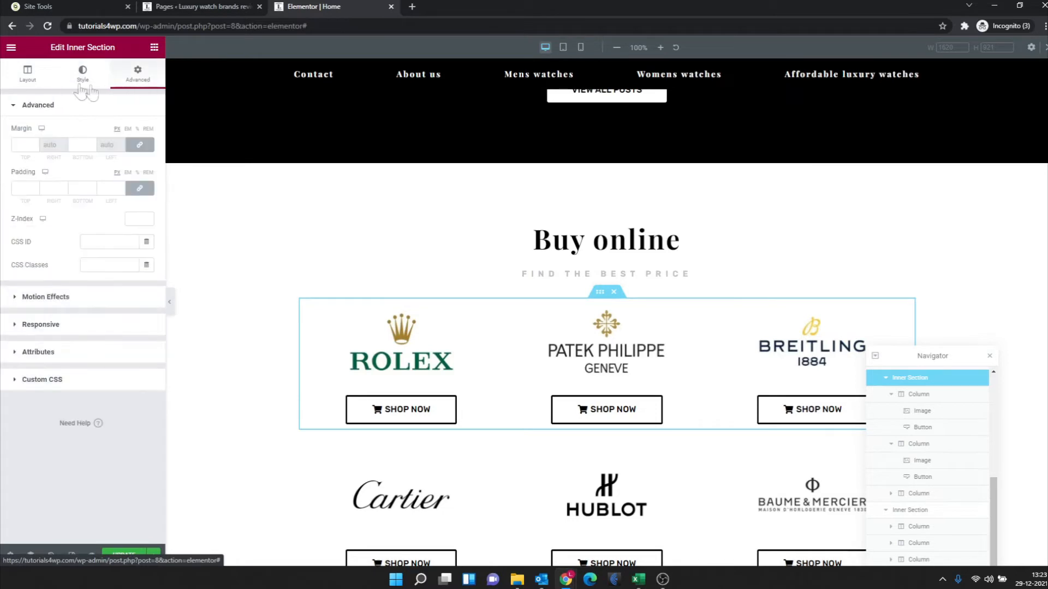
left_click(46, 86)
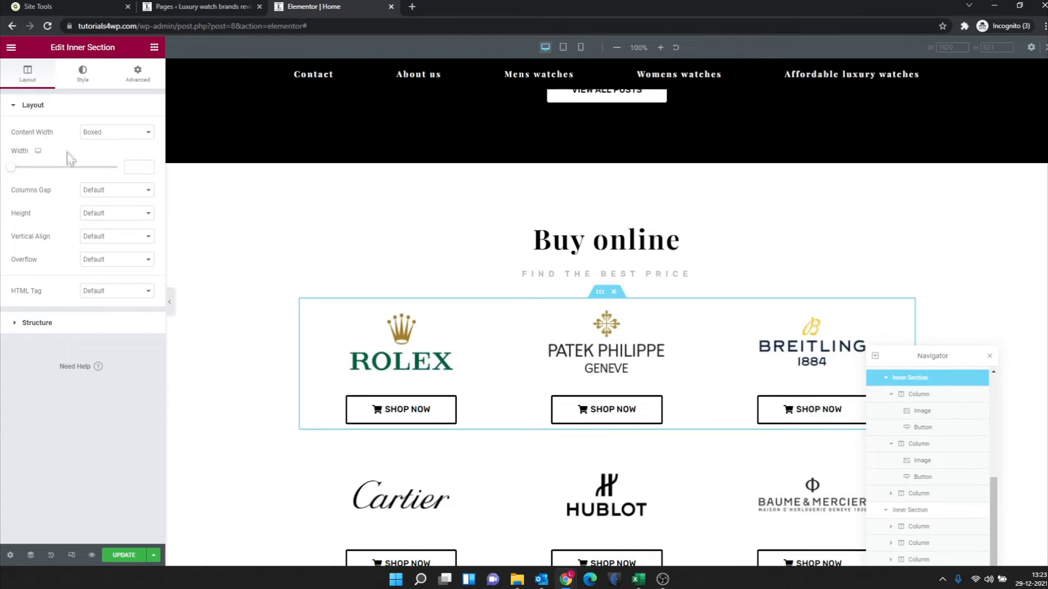
left_click(112, 133)
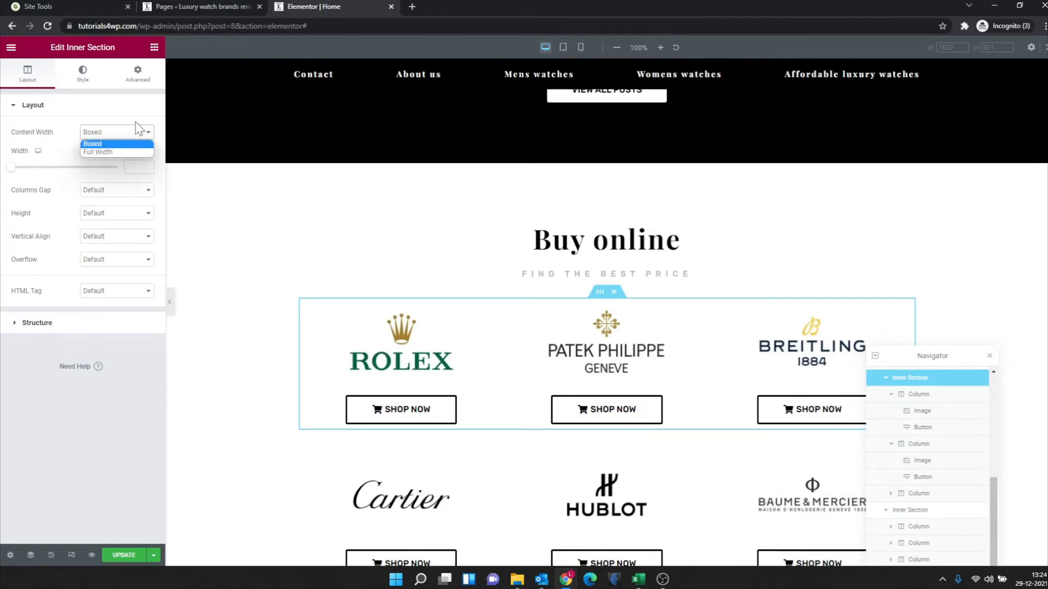
left_click(82, 115)
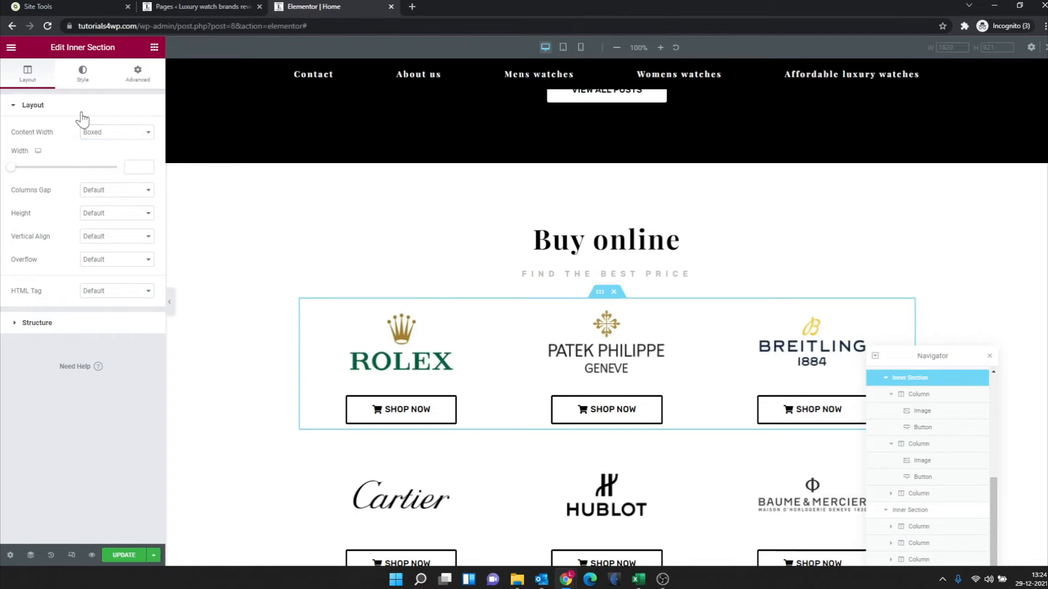
- Show the inner section's structure presets and slightly narrow the Rolex column by moving its divider
left_click(81, 114)
left_click(36, 105)
left_click(77, 322)
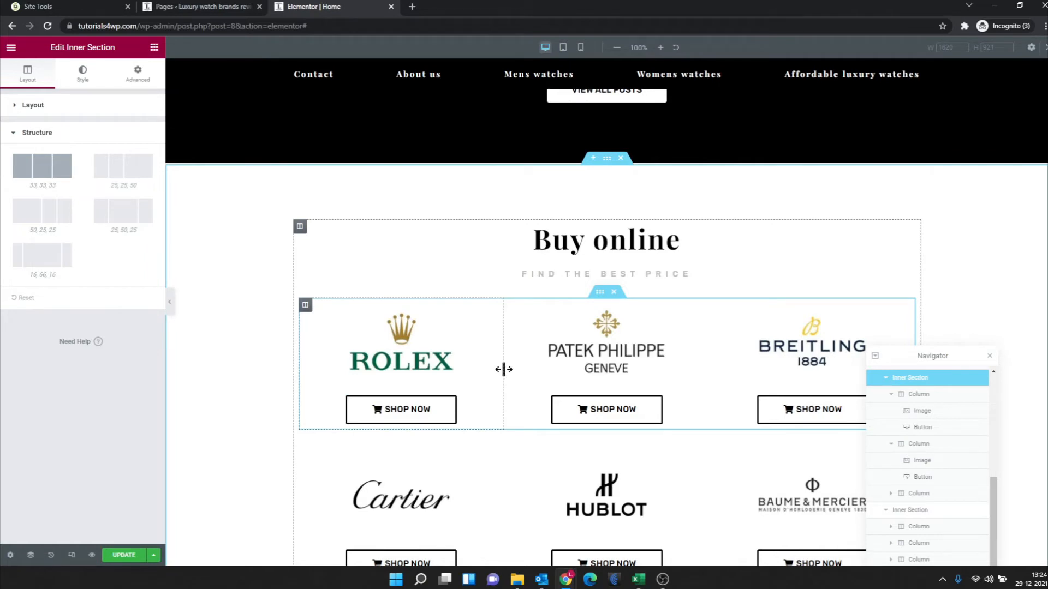
left_click_drag(504, 370, 384, 373)
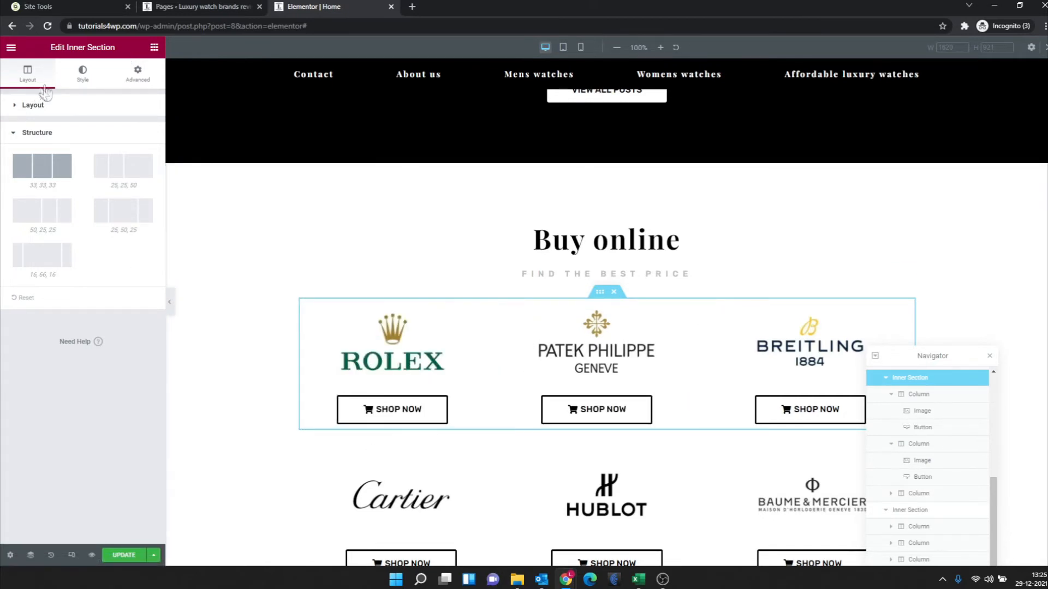
- Try a classic background on the inner section in bright red #CB1B1B, pale pink and dark red
left_click(83, 75)
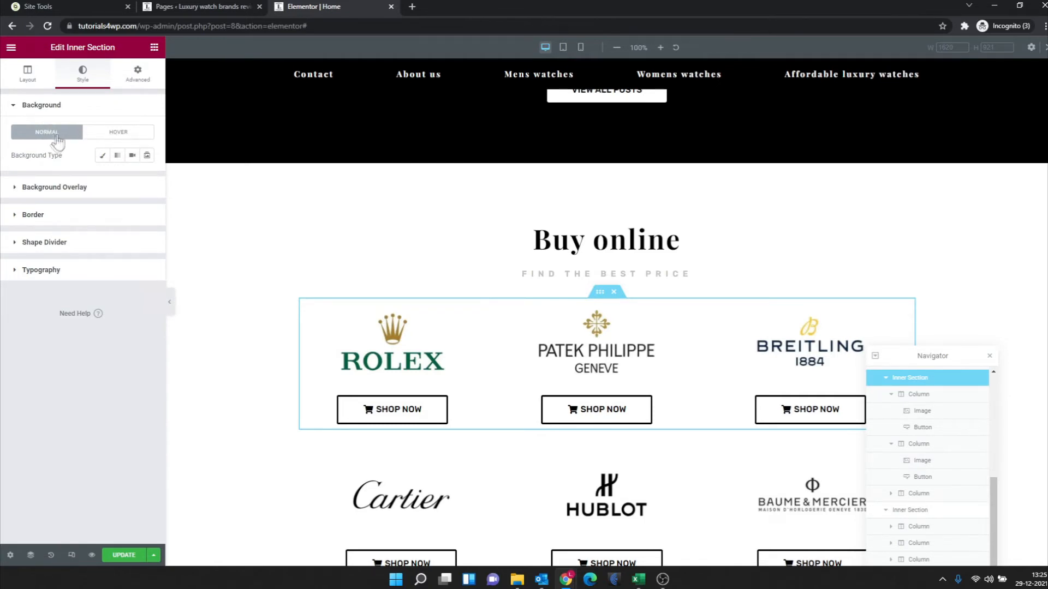
left_click(102, 161)
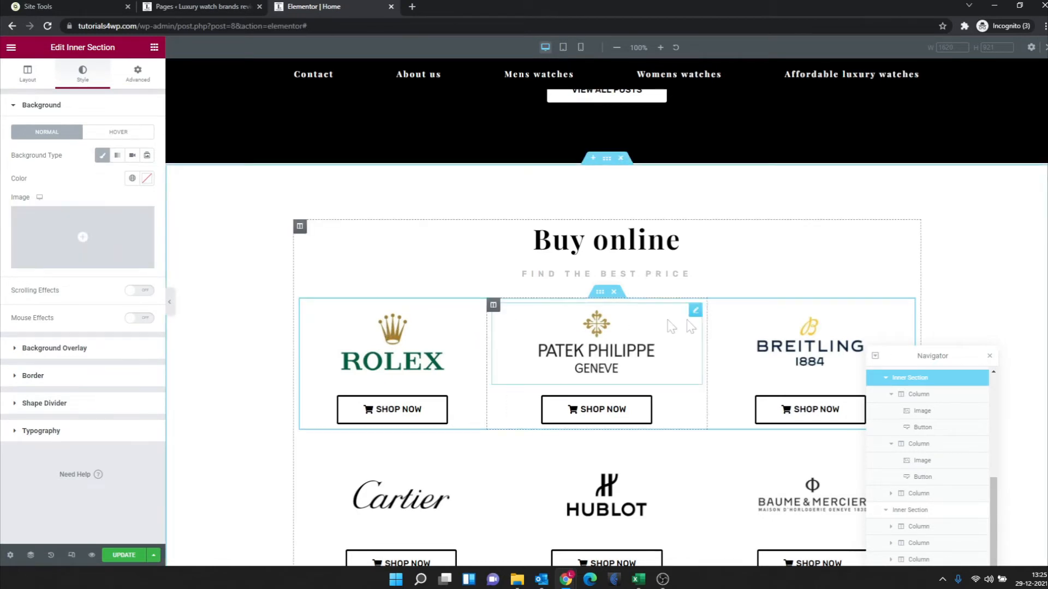
left_click(147, 178)
left_click(130, 238)
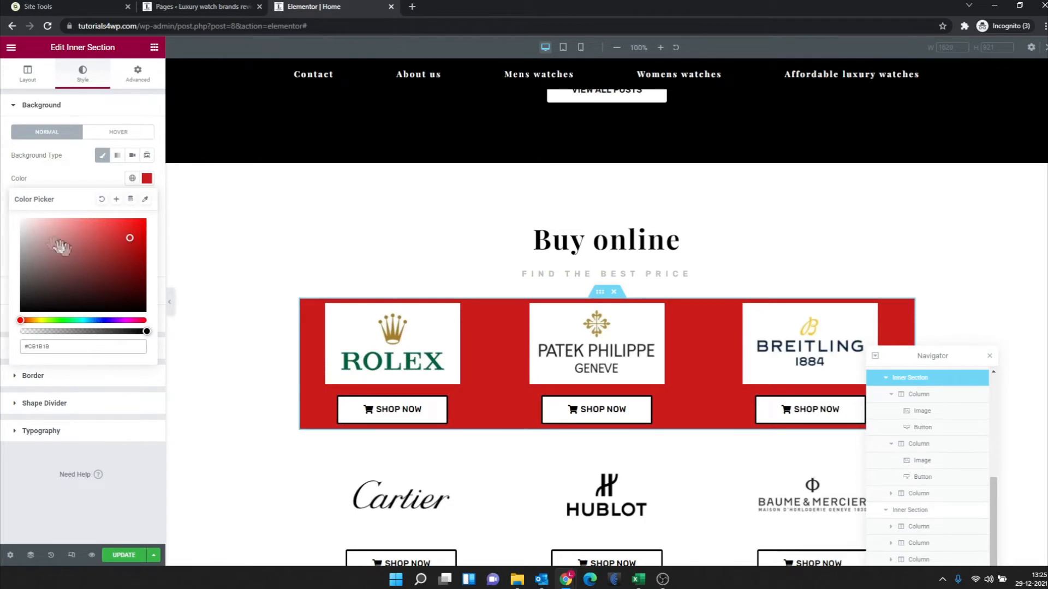
left_click_drag(47, 244, 45, 228)
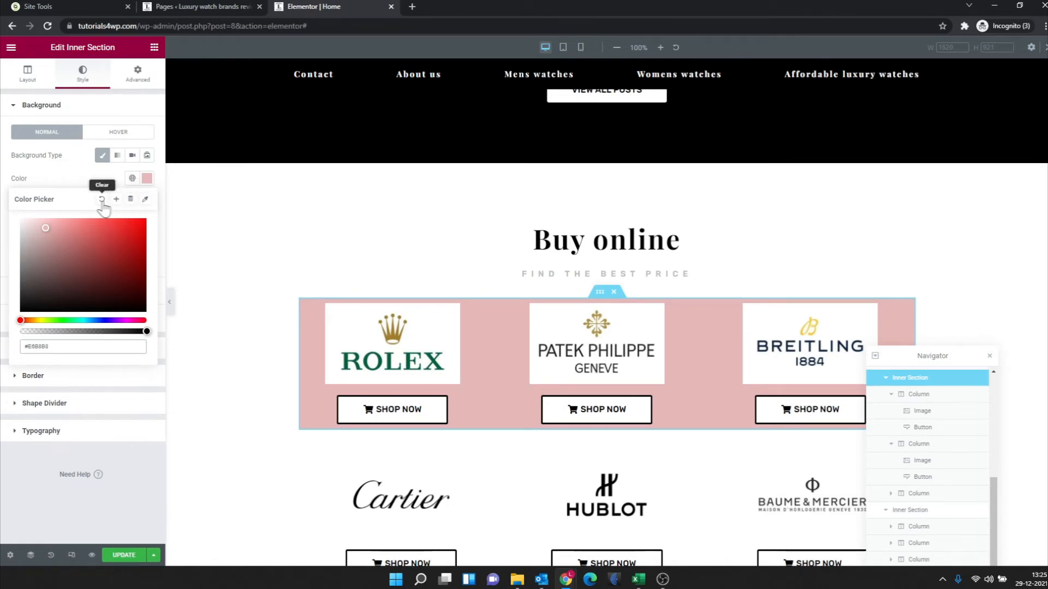
left_click(121, 248)
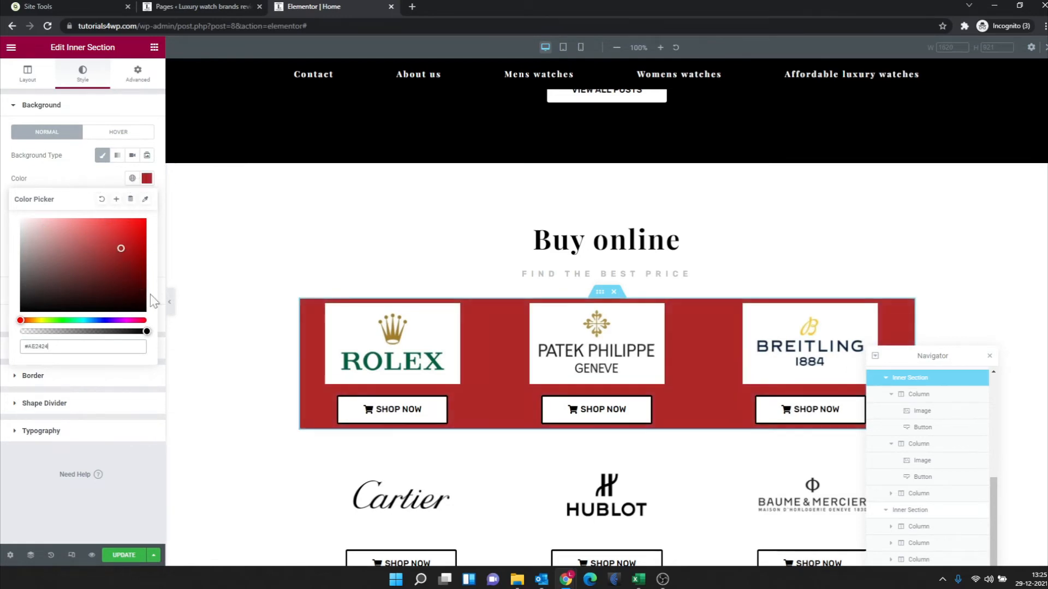
- Clear the inner section's classic background colour
left_click(104, 179)
left_click(145, 185)
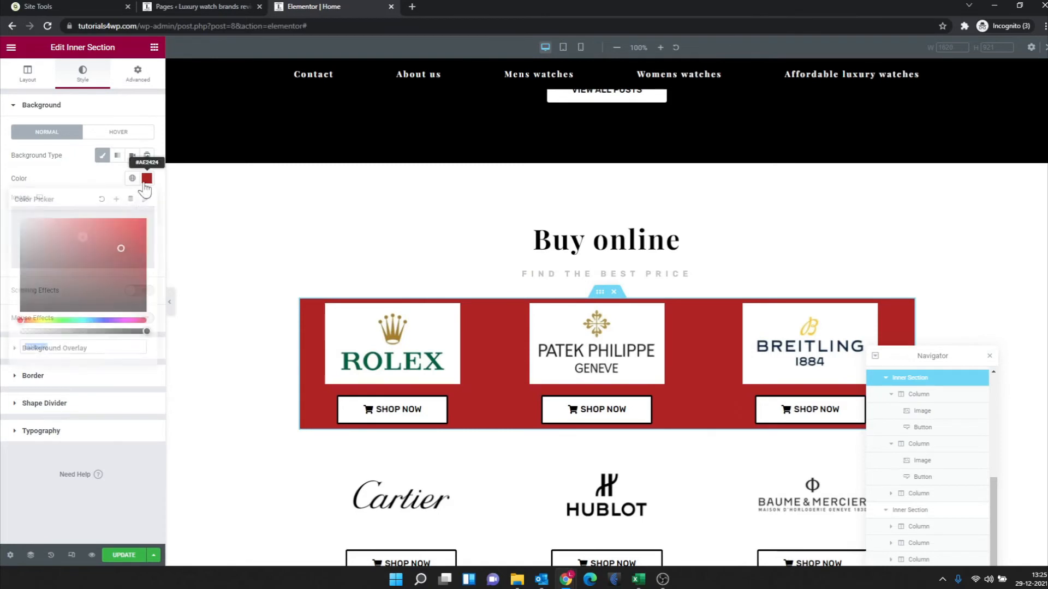
left_click(101, 202)
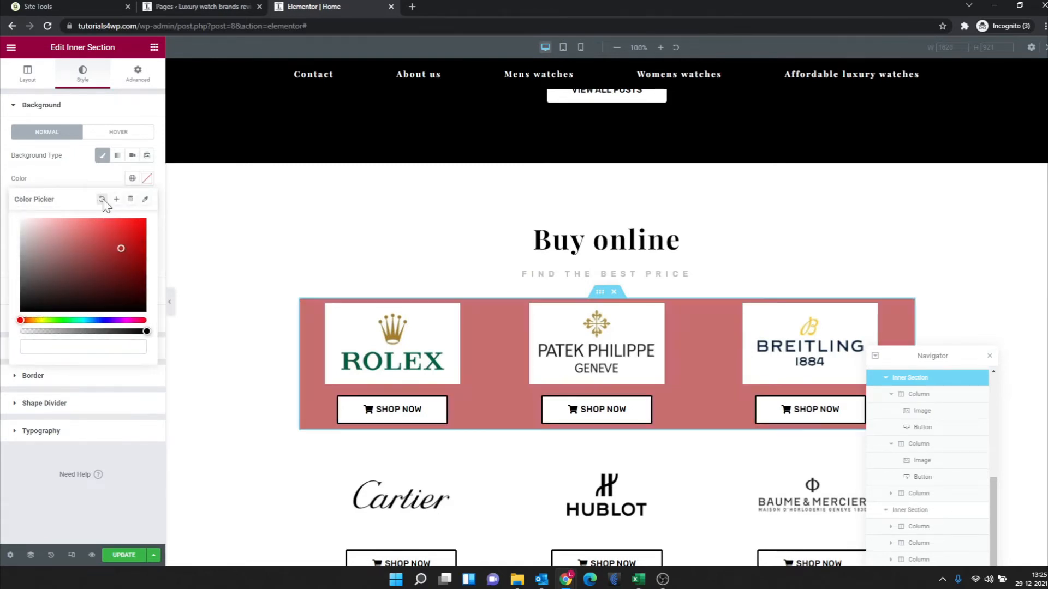
left_click(72, 176)
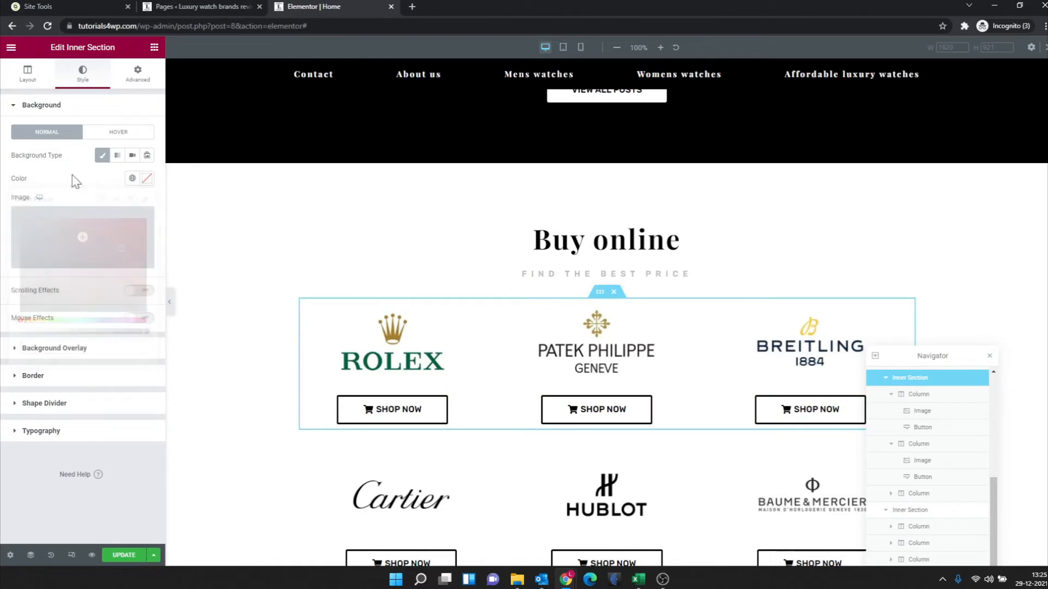
- Try a gradient background on the inner section from red #CE1C1C to black #000000
left_click(117, 156)
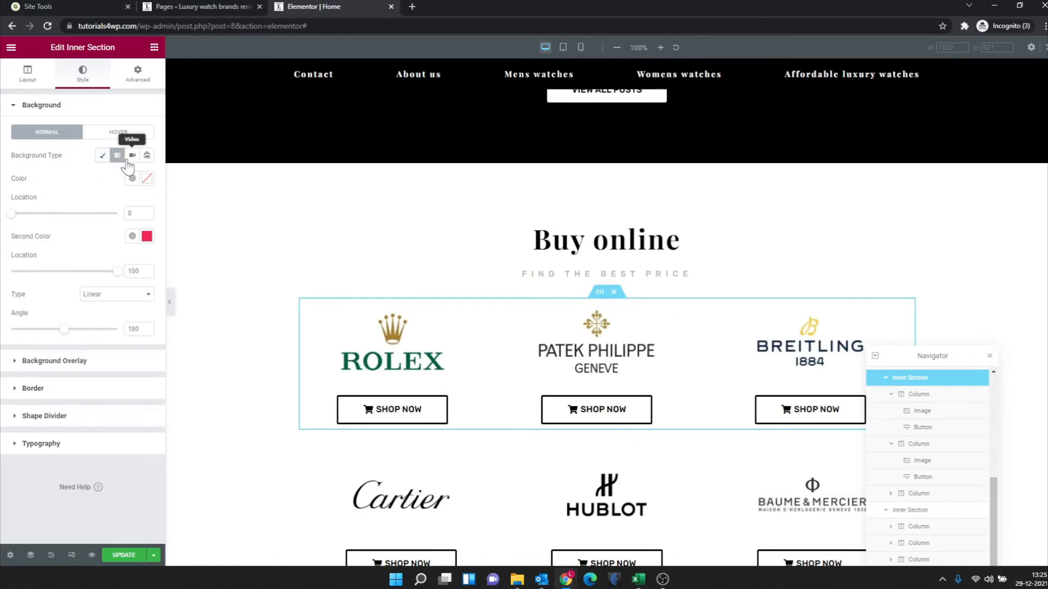
left_click(147, 188)
left_click(128, 235)
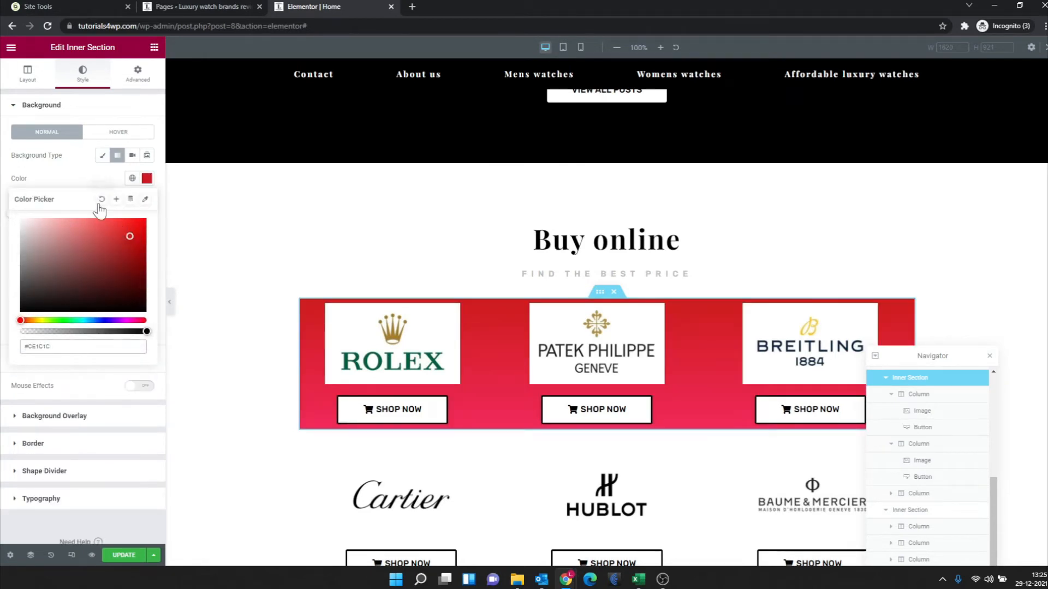
left_click(100, 178)
left_click(147, 236)
left_click_drag(58, 349, 16, 382)
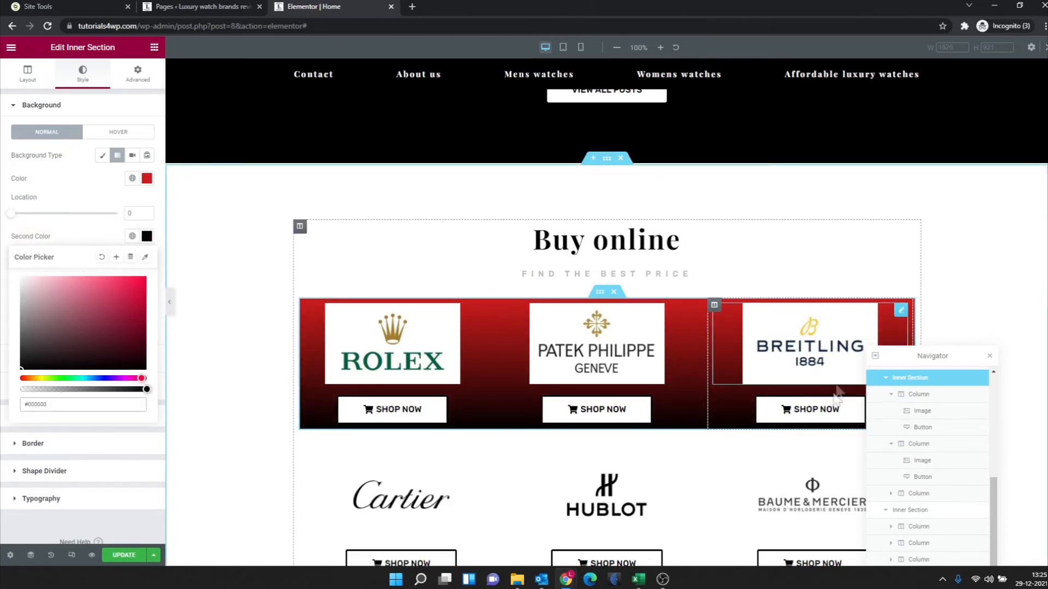
- Switch the inner section's background type to Video and collapse the background settings
left_click(96, 182)
left_click(132, 157)
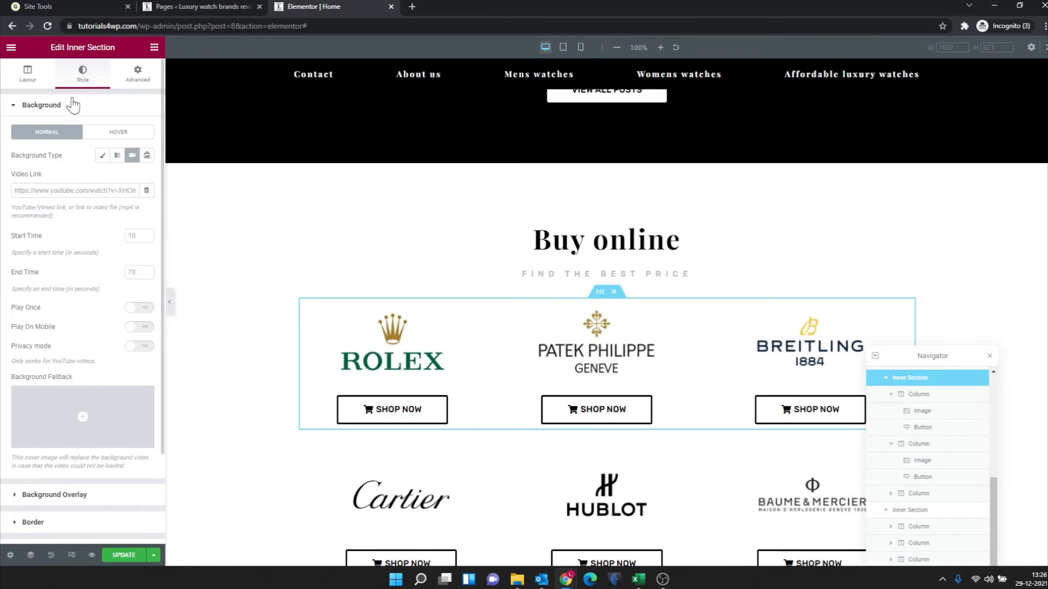
left_click(19, 107)
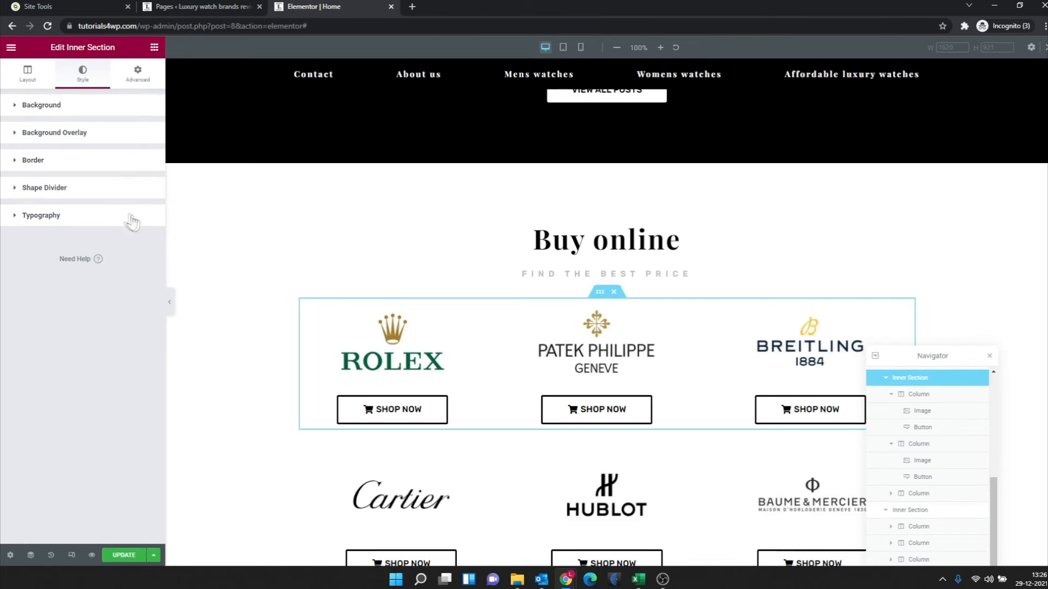
- Add a default box shadow to the inner section, preview it without the editing panel, and check its colour option
left_click(43, 163)
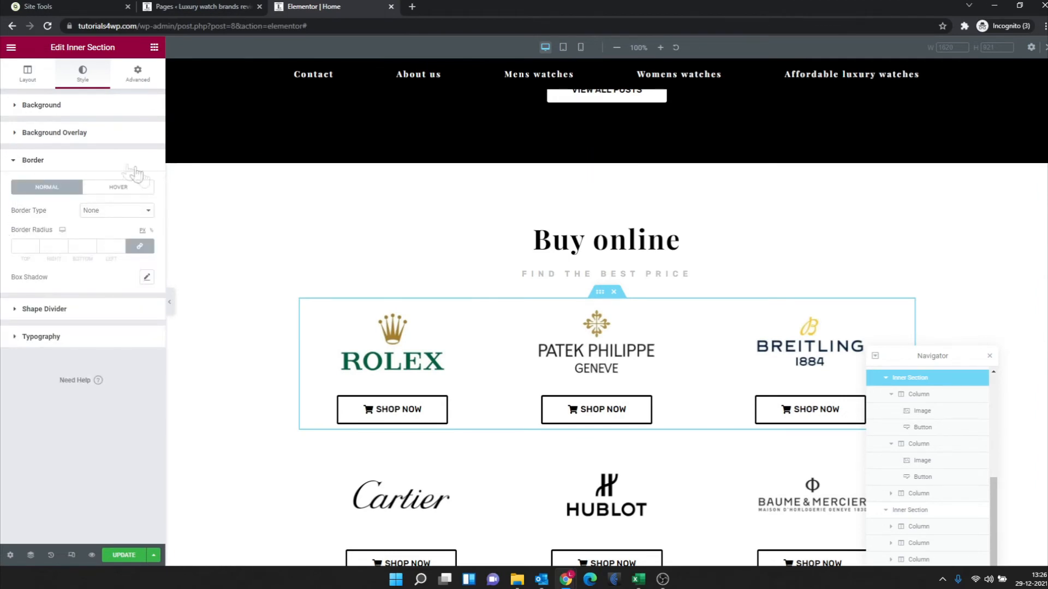
left_click(147, 277)
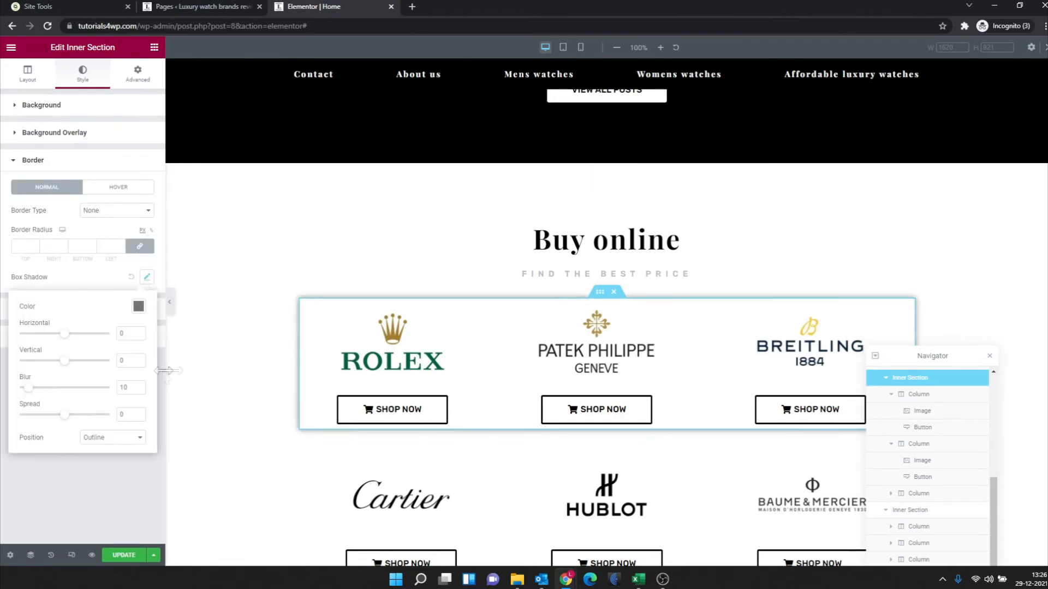
left_click(169, 302)
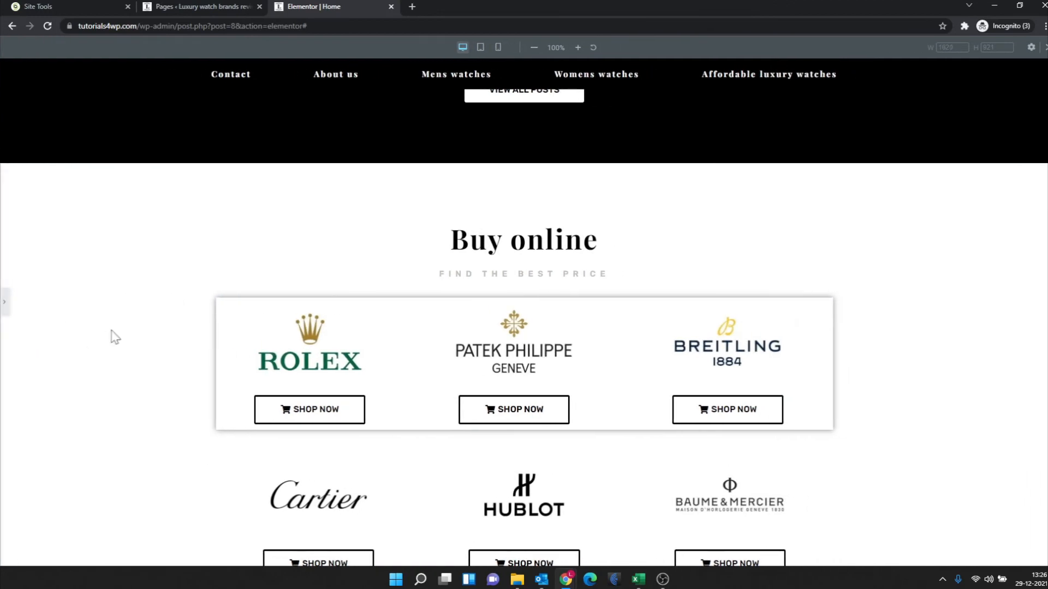
left_click(4, 302)
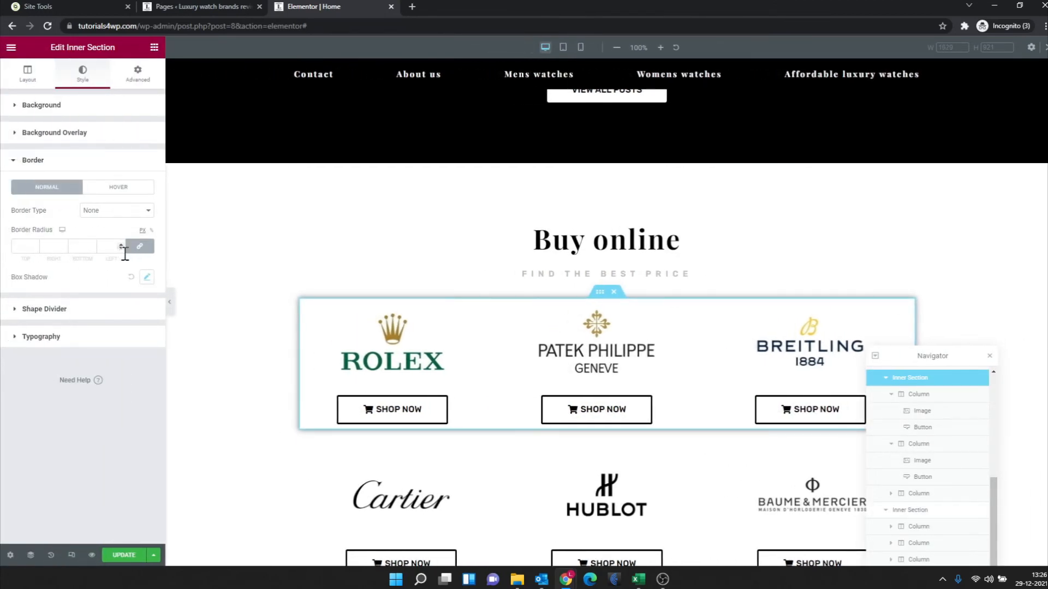
left_click(146, 278)
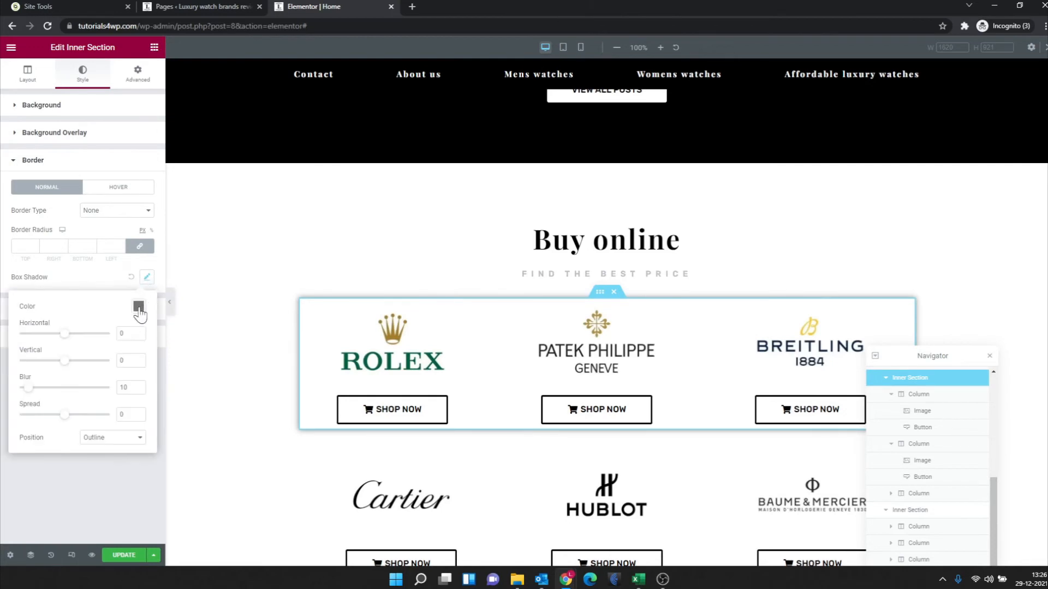
left_click(138, 307)
left_click(96, 279)
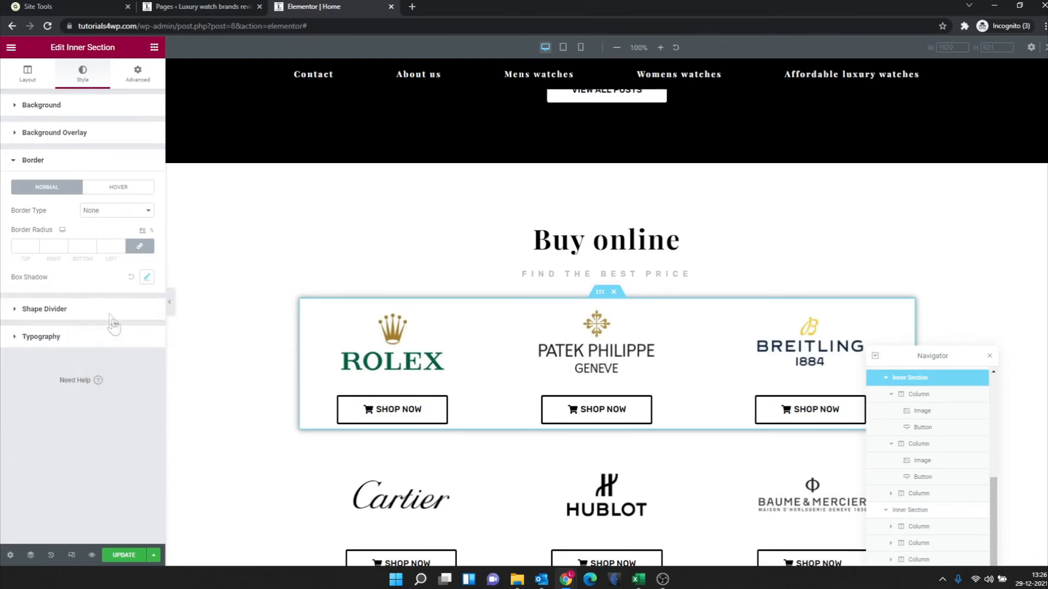
- Try a box shadow with horizontal 100, vertical -39 and blur 35, and reset it to default
left_click(146, 281)
left_click_drag(26, 388, 131, 321)
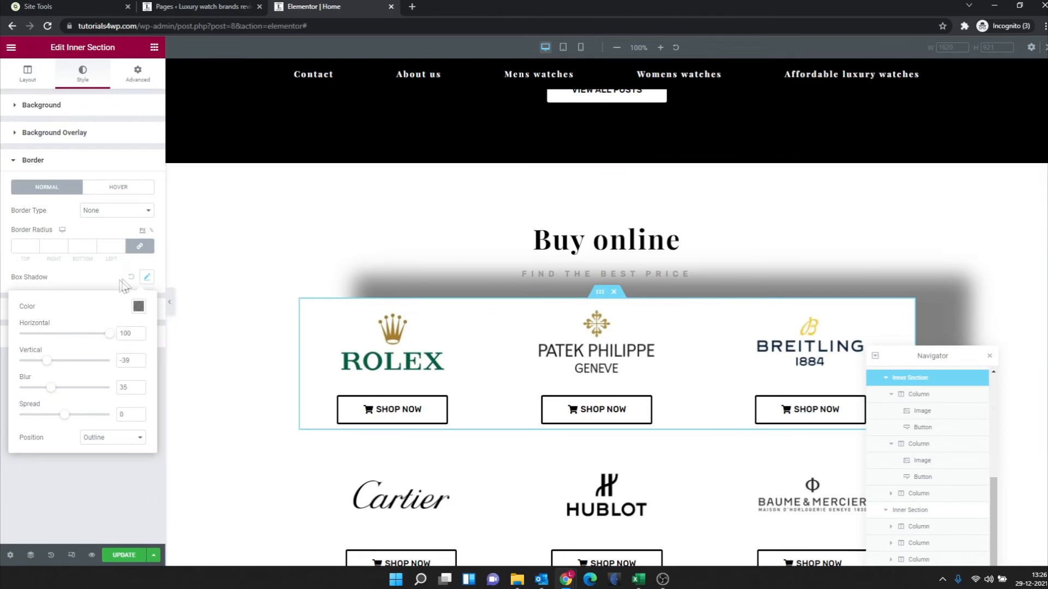
left_click(131, 277)
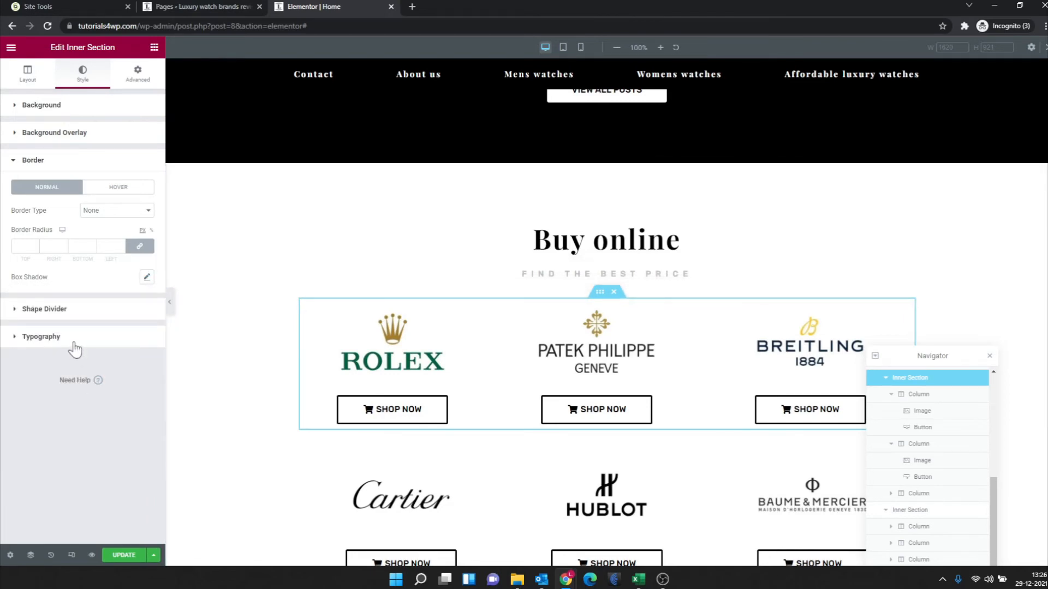
- Unlink the first inner section's margin values, try a top margin of 50 px, and reset it to 0
left_click(138, 75)
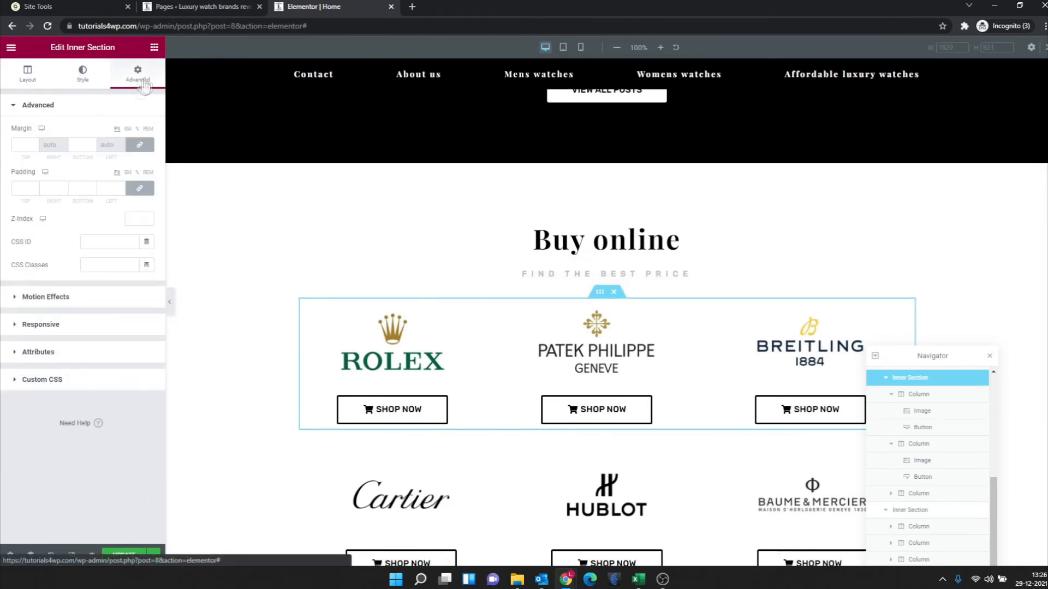
left_click(140, 144)
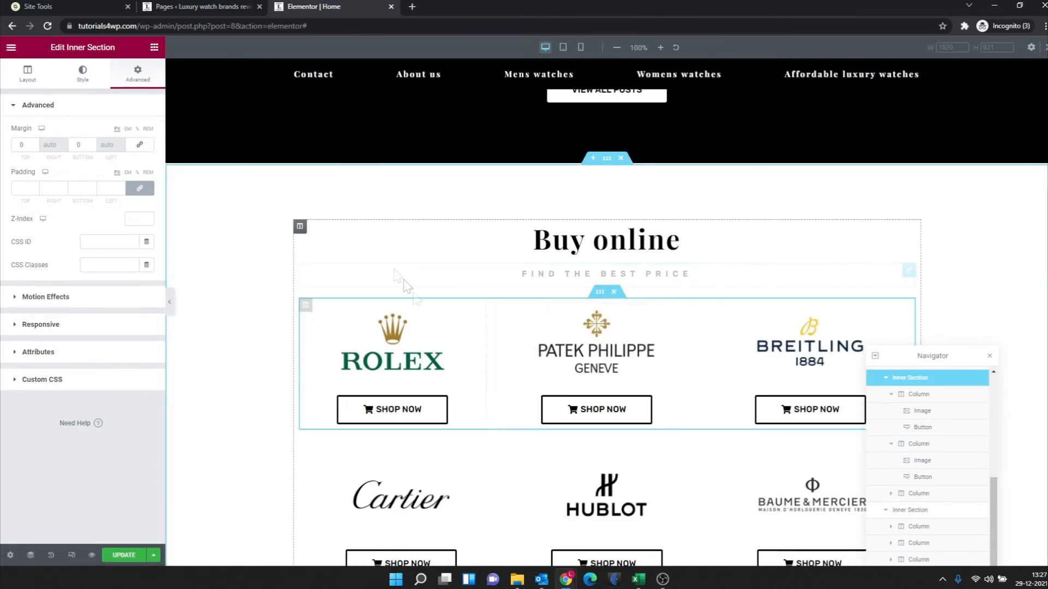
left_click(626, 272)
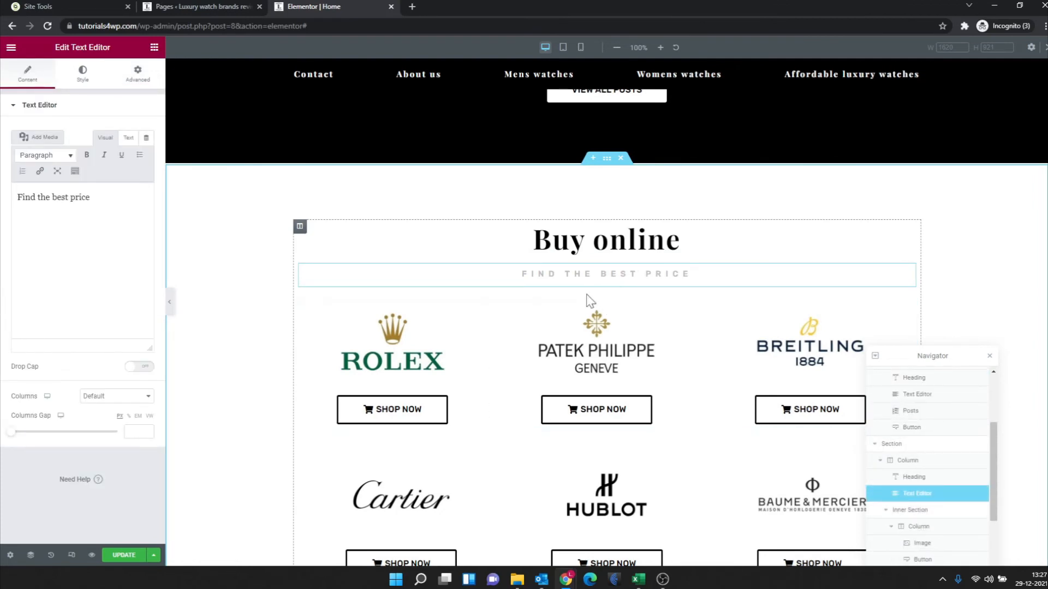
left_click(596, 302)
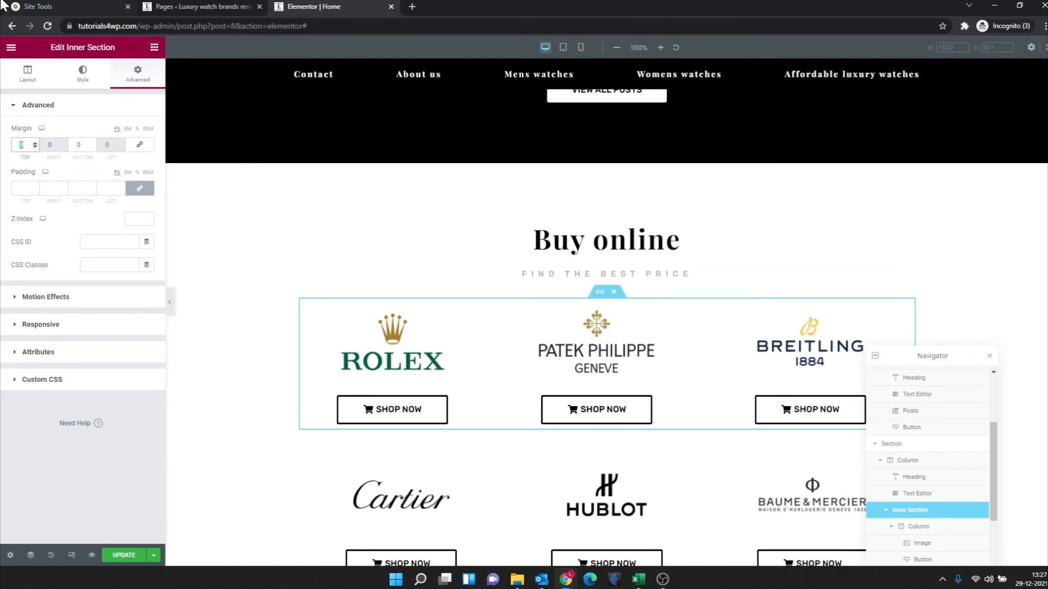
type("50")
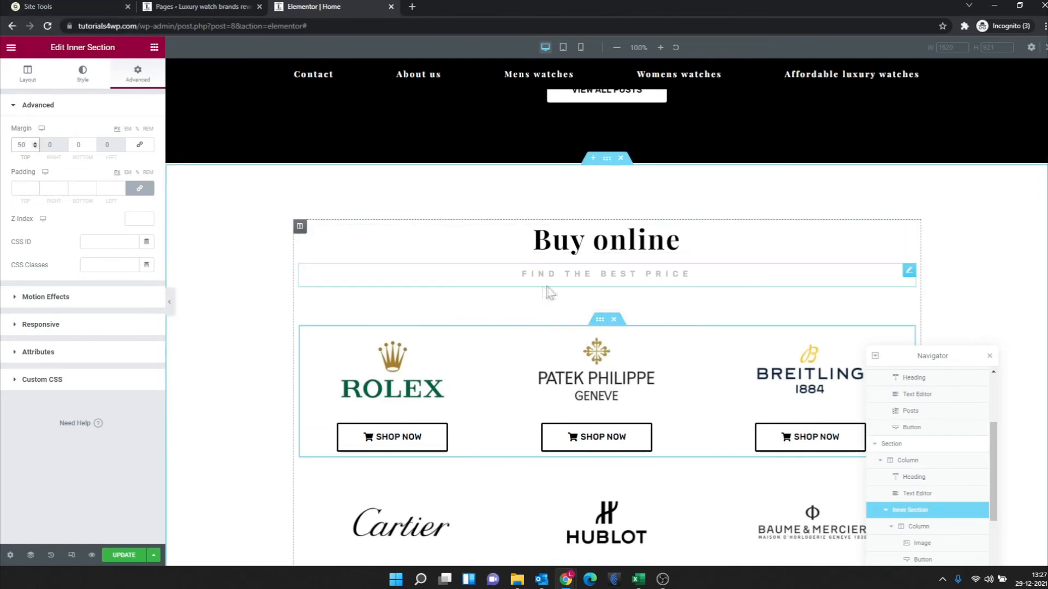
key("BackSpace")
key("BackSpace")
type("0")
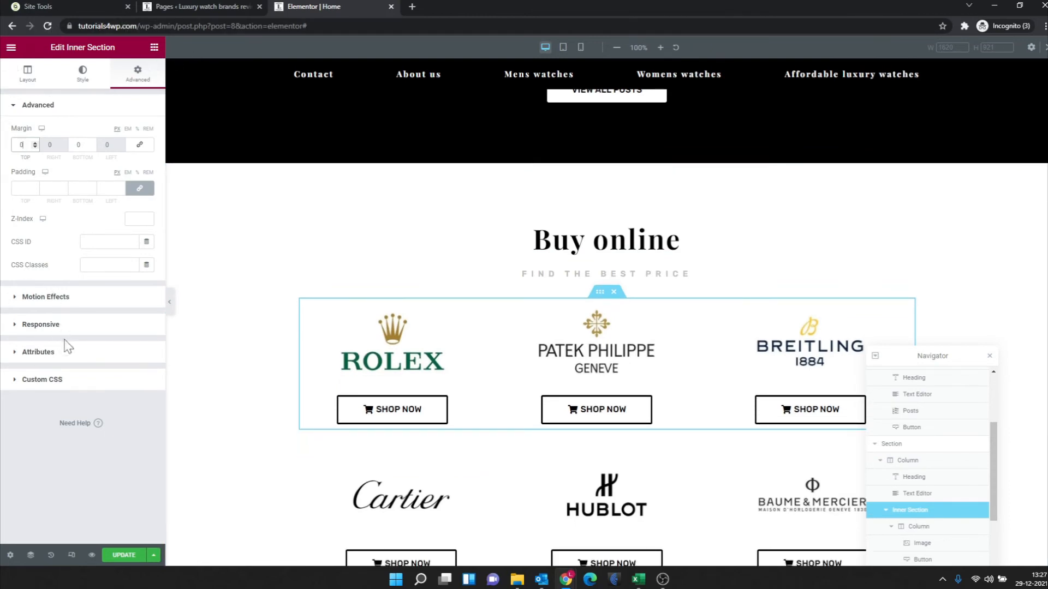
- Try the Fade In Left and Fade In Down entrance animations on the inner section
left_click(92, 307)
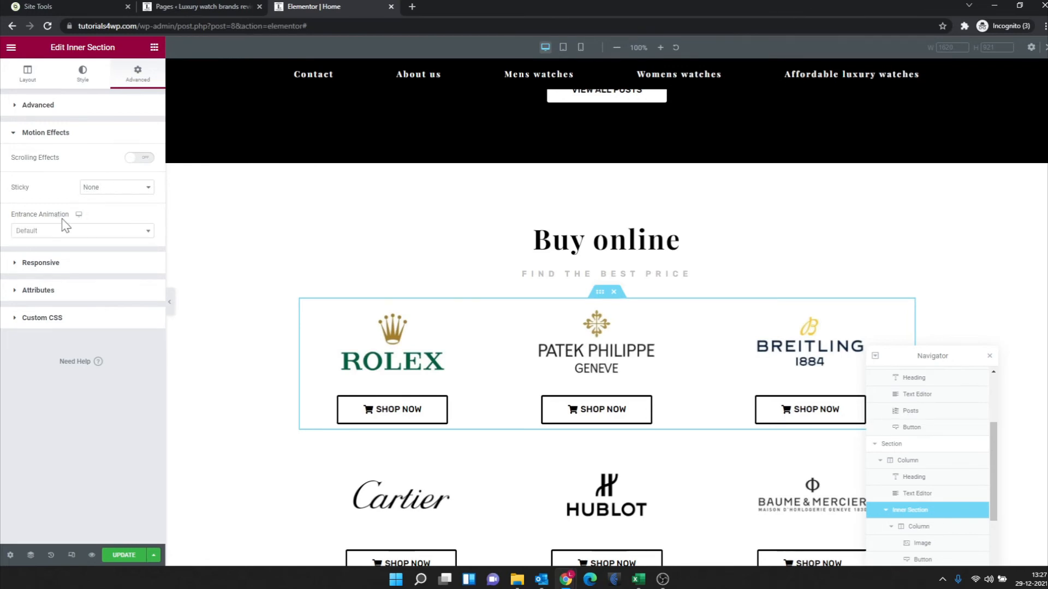
left_click(117, 234)
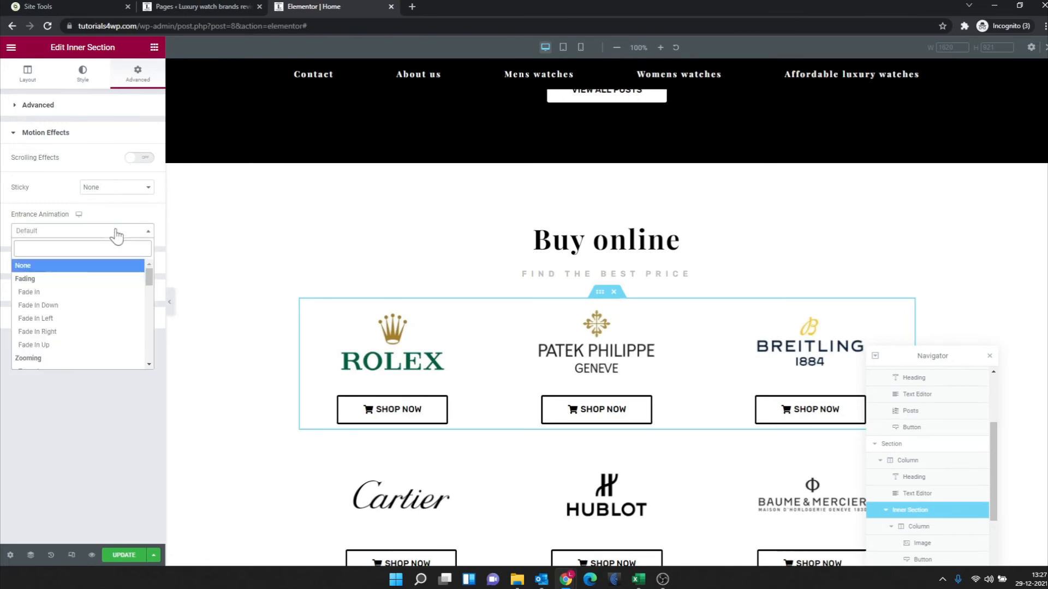
left_click(75, 321)
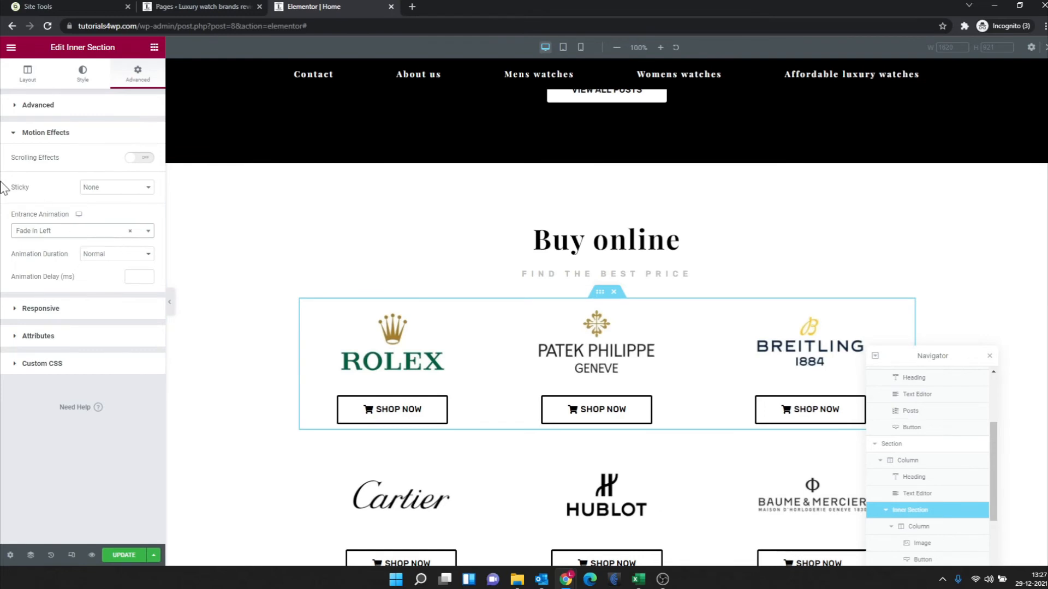
left_click(95, 232)
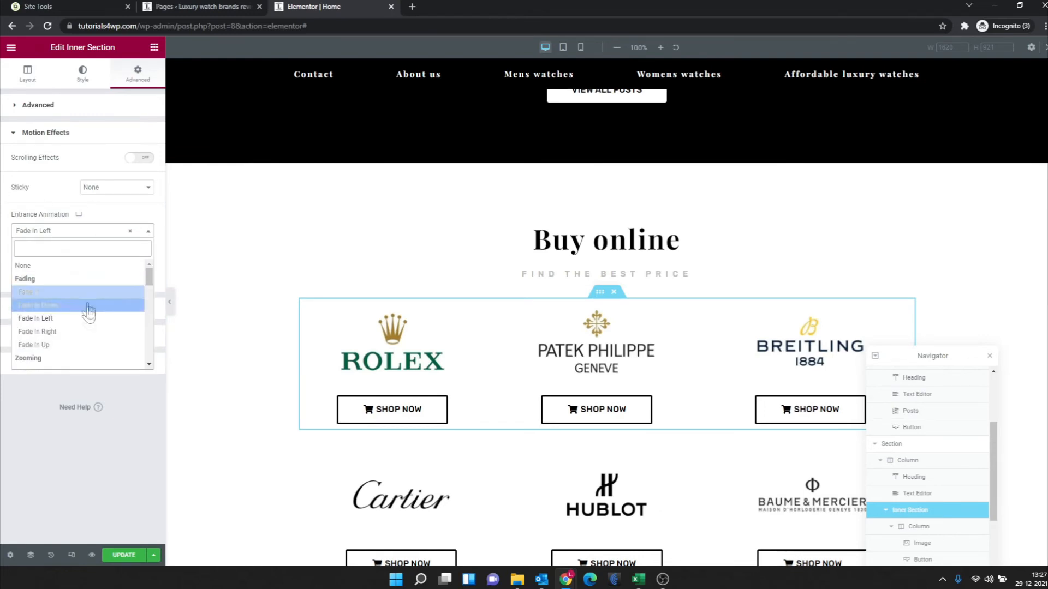
left_click(71, 307)
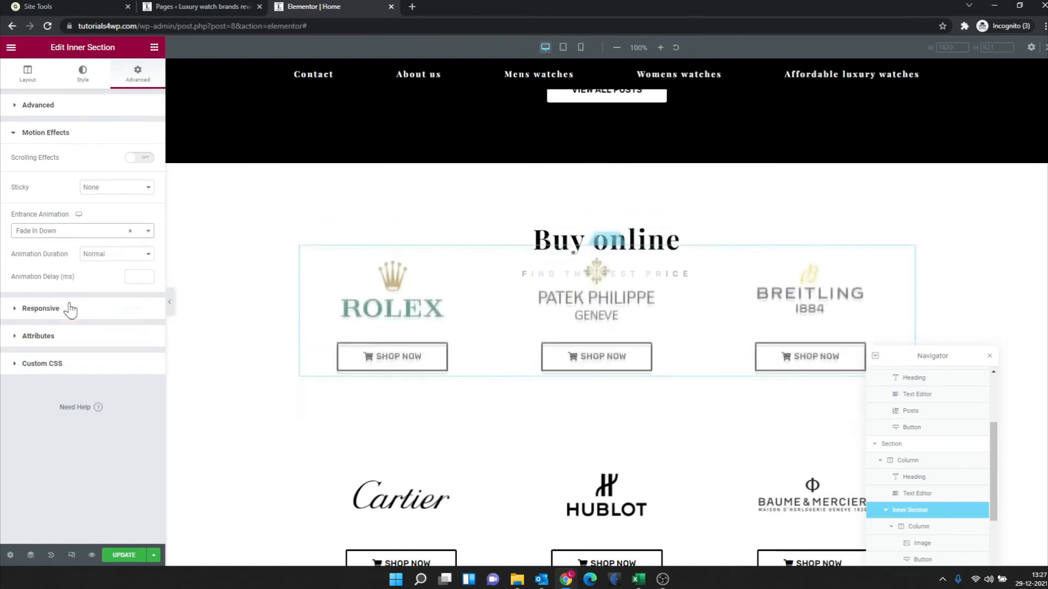
- Try the Fade In Right and Bounce In Down entrance animations on the inner section
left_click(96, 236)
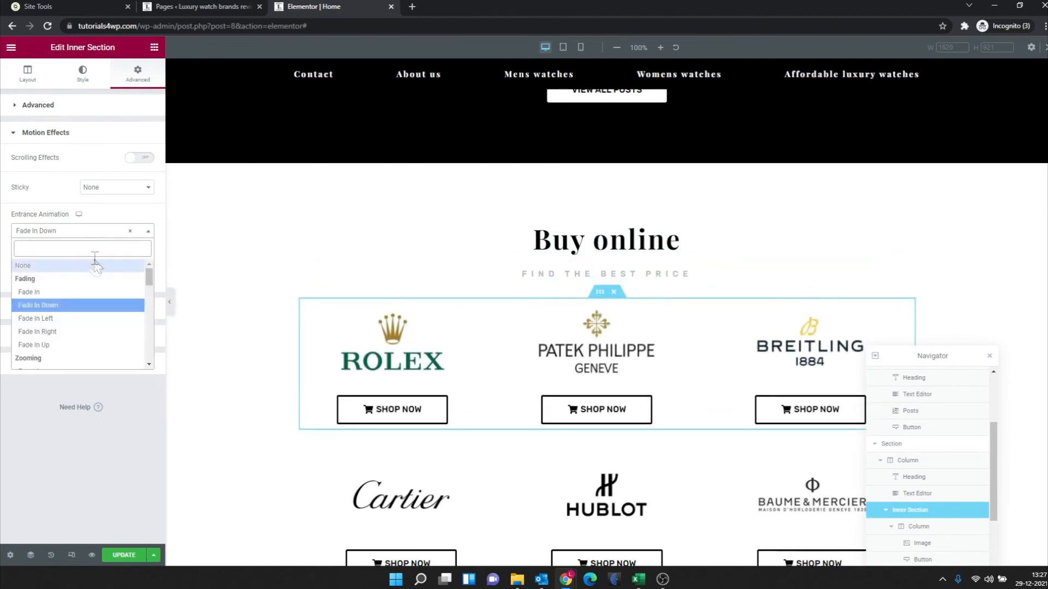
left_click(87, 331)
left_click(73, 231)
scroll(68, 324, "down", 2)
left_click(58, 300)
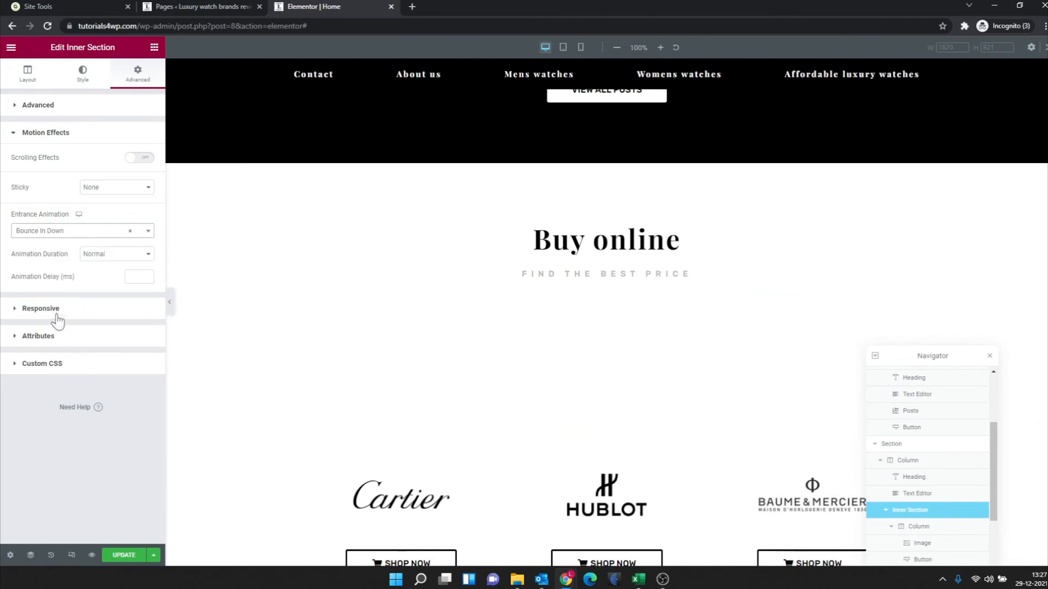
- Look through the other entrance animations and set the inner section's entrance animation to None
left_click(109, 232)
scroll(119, 316, "down", 4)
scroll(121, 321, "up", 6)
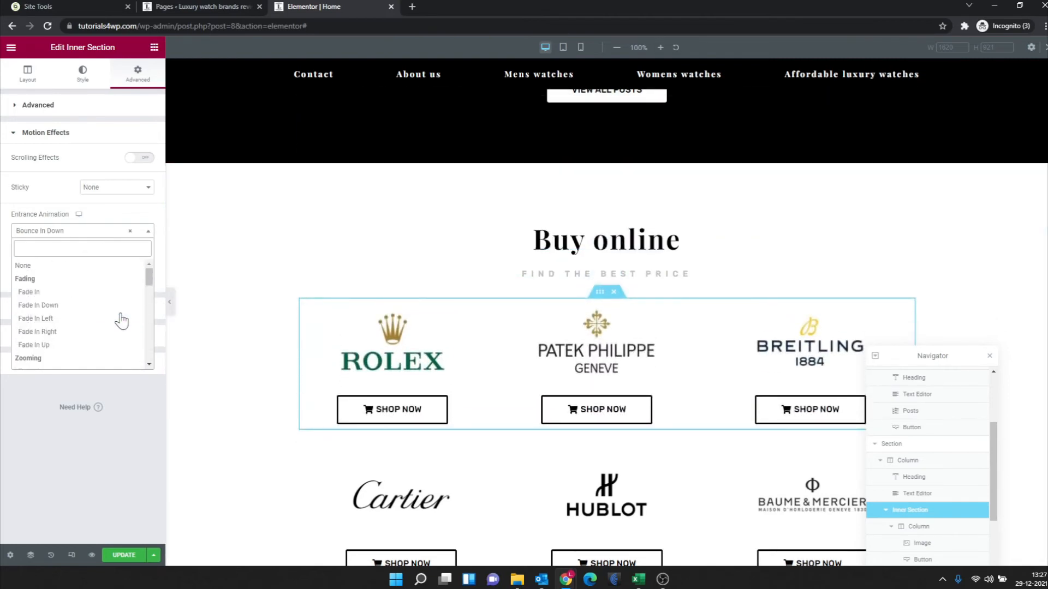
left_click(64, 268)
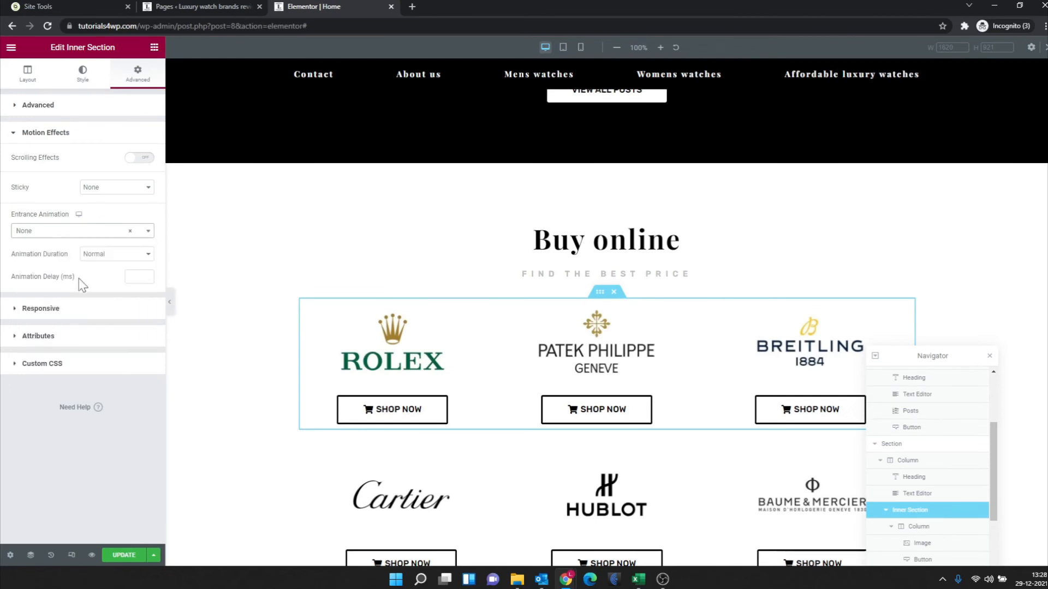
- Try hiding the inner section on tablet and mobile in the responsive settings, and restore its visibility on both
left_click(87, 314)
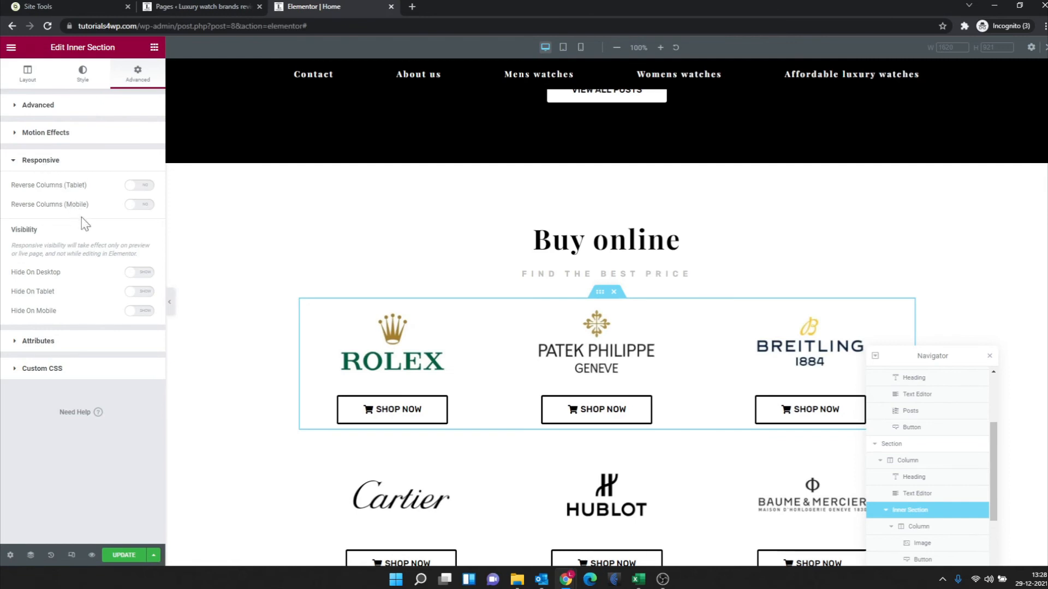
left_click(146, 294)
left_click(147, 312)
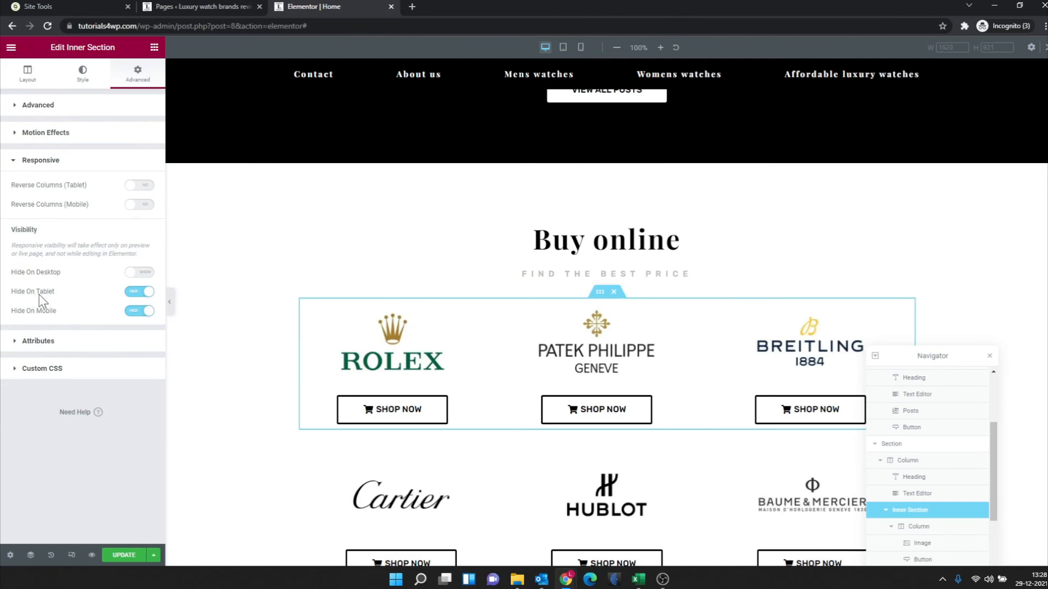
double_click(46, 311)
left_click(38, 277)
left_click(140, 291)
left_click(140, 310)
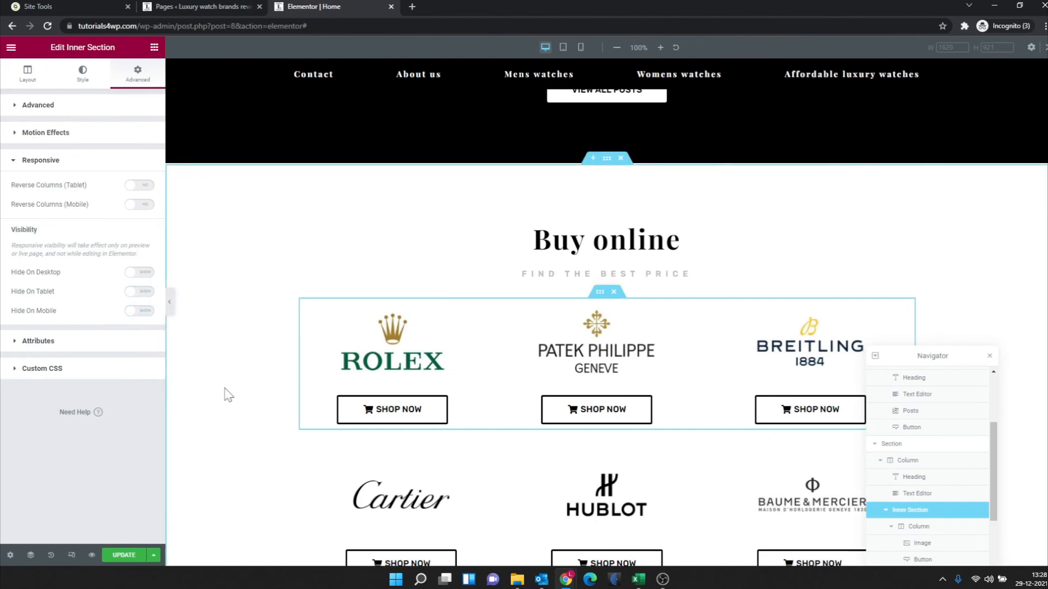
- Open the layout settings of the inner section with the Rolex row, and those of the inner section with the Cartier row
scroll(380, 341, "up", 2)
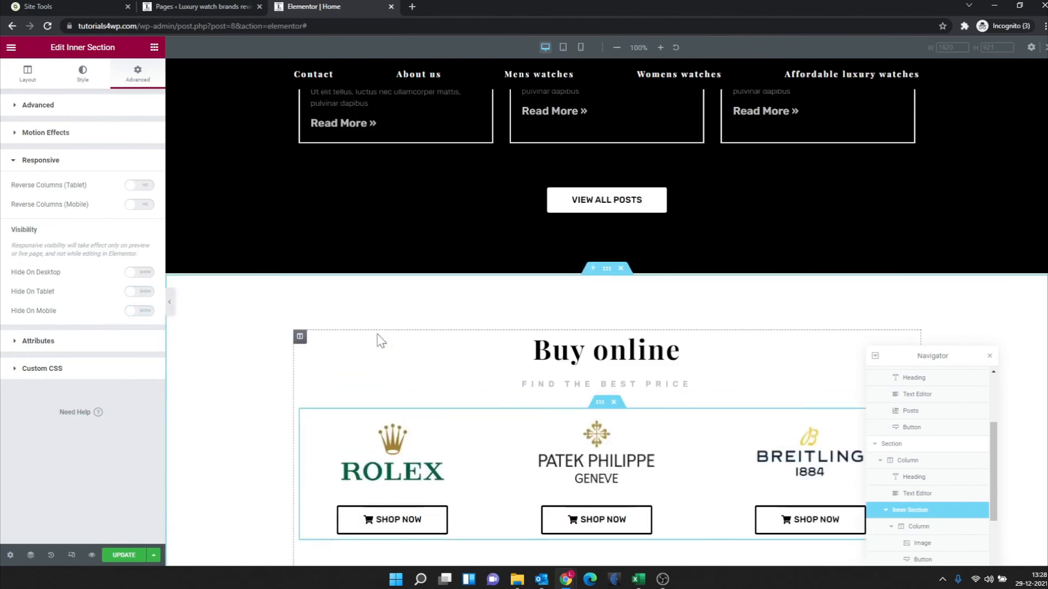
scroll(380, 341, "down", 1)
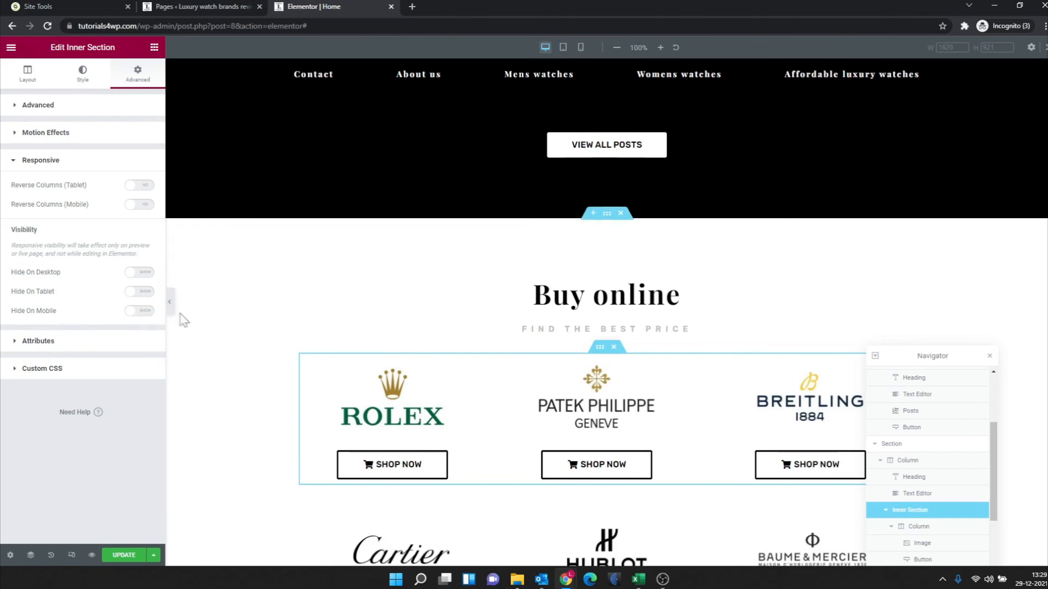
scroll(265, 297, "down", 1)
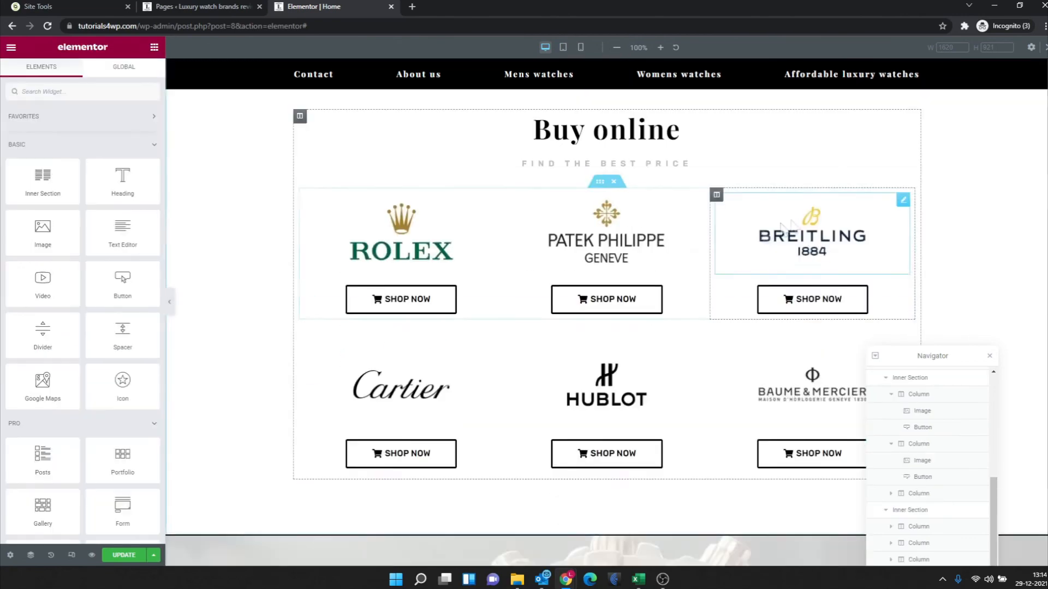
scroll(764, 250, "up", 1)
scroll(732, 296, "down", 1)
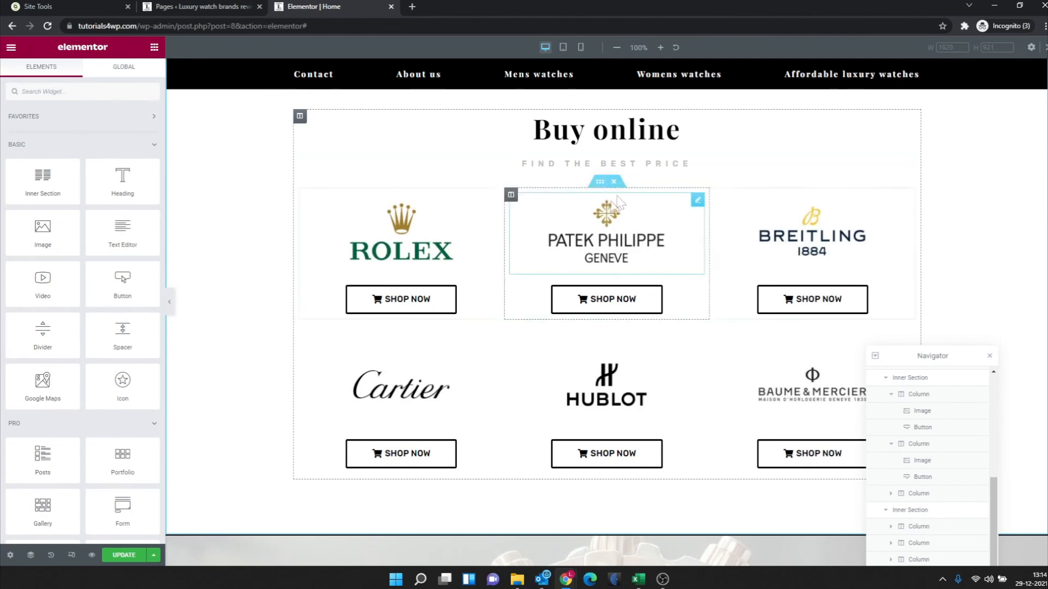
left_click(600, 182)
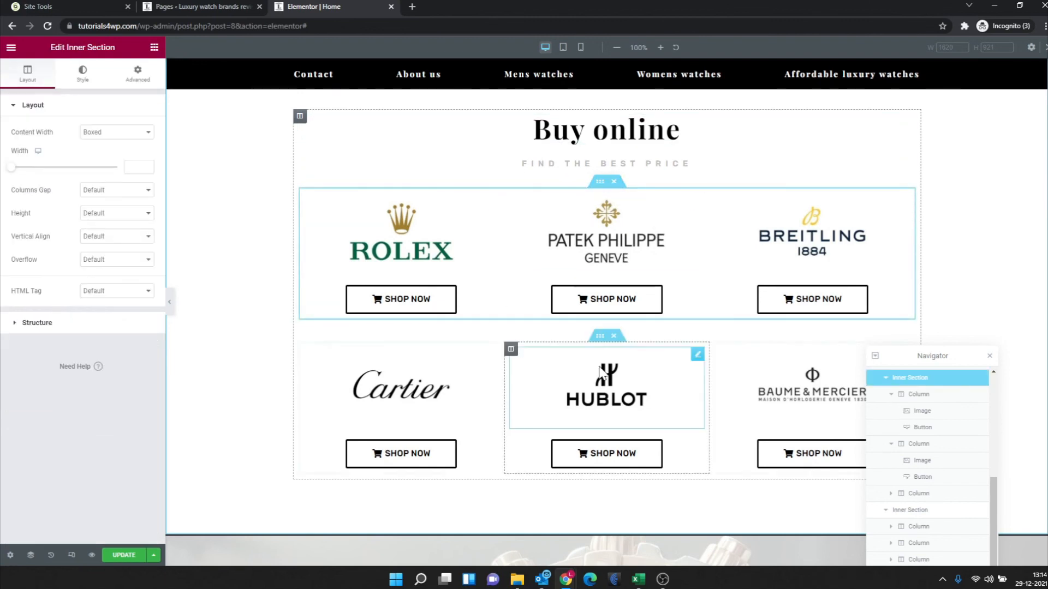
left_click(600, 337)
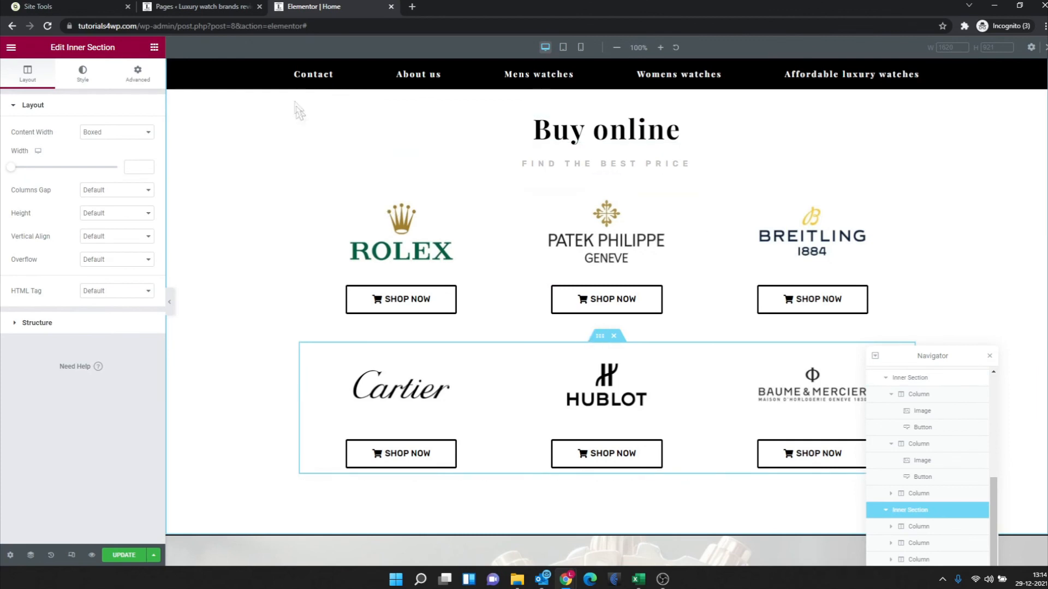